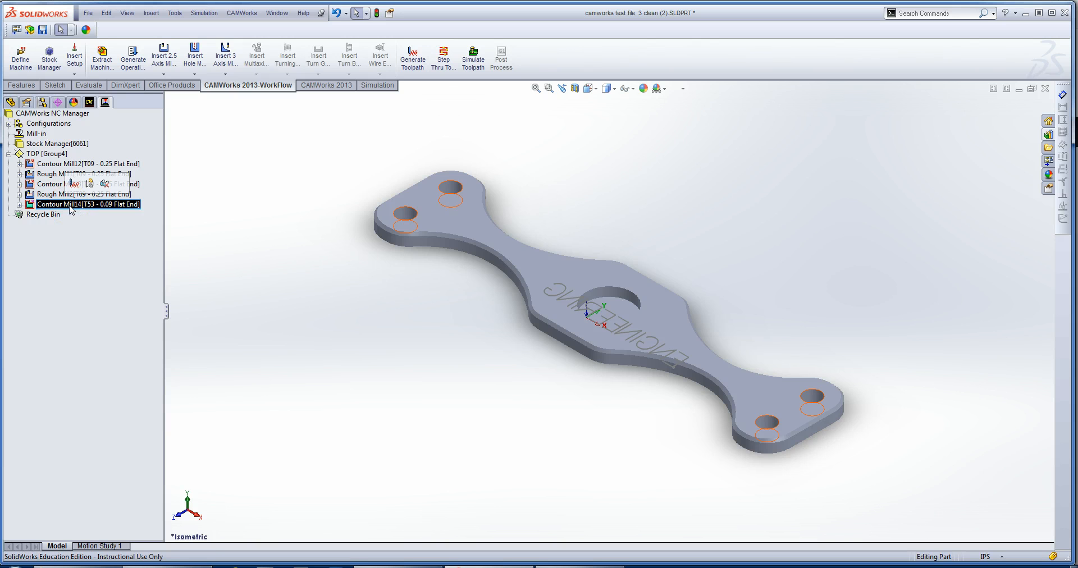
# - Delete the last contour mill operation, the one using the T53 0.09 flat end tool, and collapse the Recycle Bin
pyautogui.click(50, 205)
pyautogui.rightClick(68, 206)
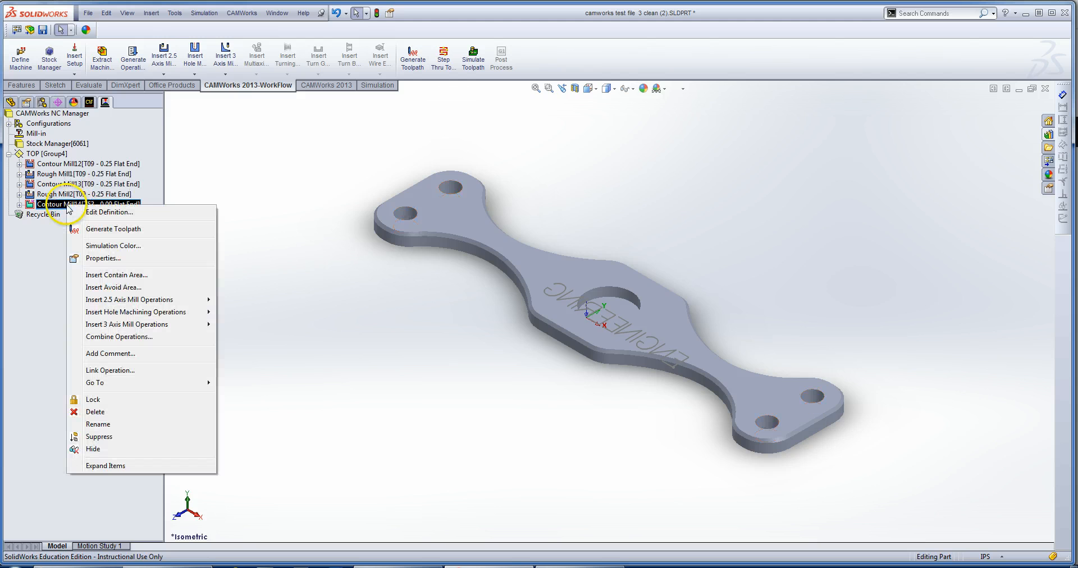
pyautogui.click(106, 413)
pyautogui.click(578, 312)
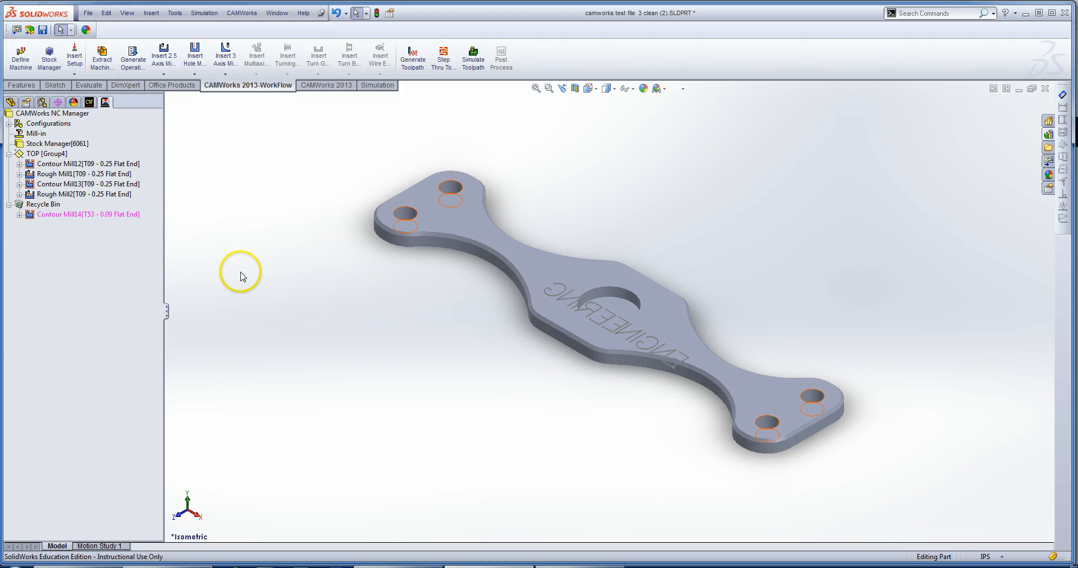
pyautogui.click(9, 205)
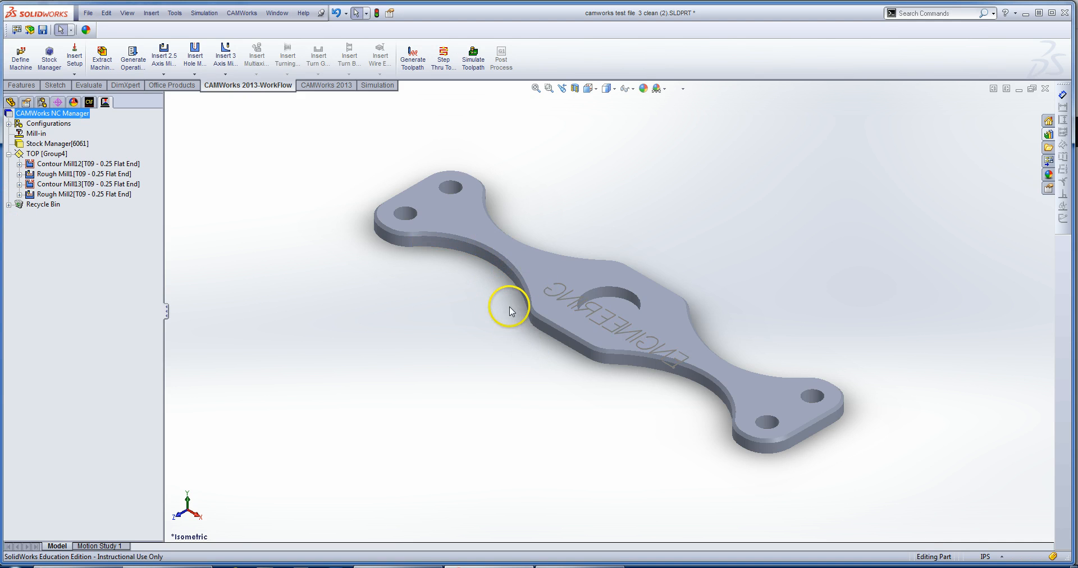
pyautogui.scroll(-3, 514, 300)
pyautogui.scroll(-2, 528, 300)
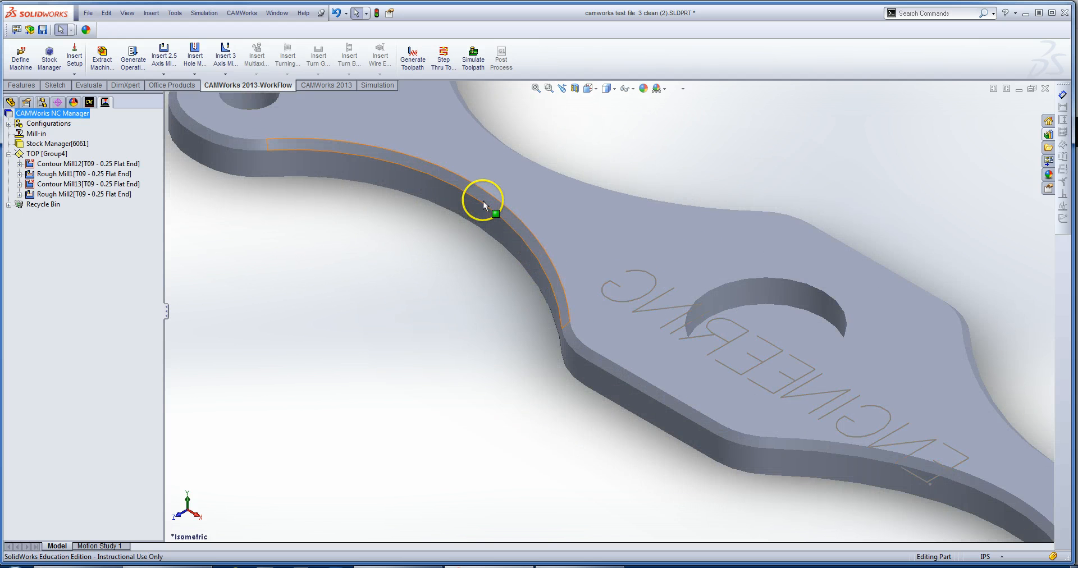
pyautogui.scroll(2, 486, 337)
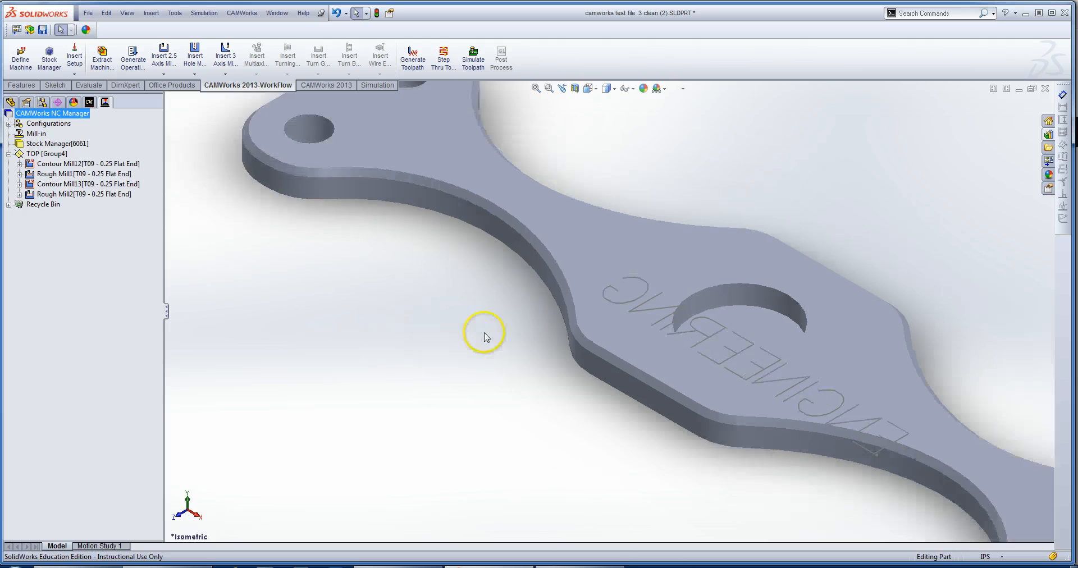
pyautogui.scroll(3, 486, 337)
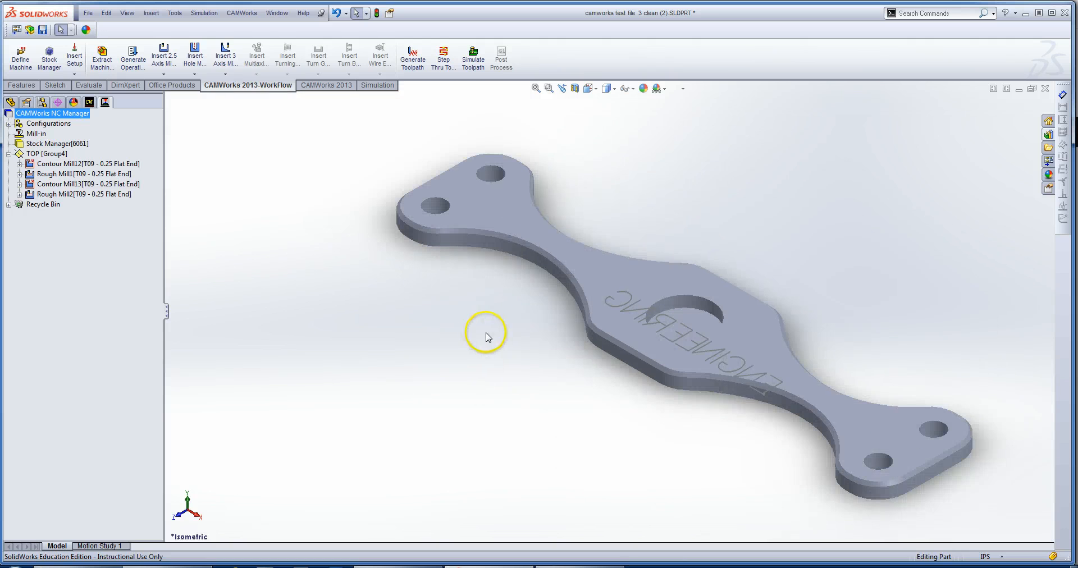
# - Add a Boss perimeter feature with the Fine strategy to the TOP setup while inserting a Contour Mill, leaving without inserting the operation
pyautogui.rightClick(51, 156)
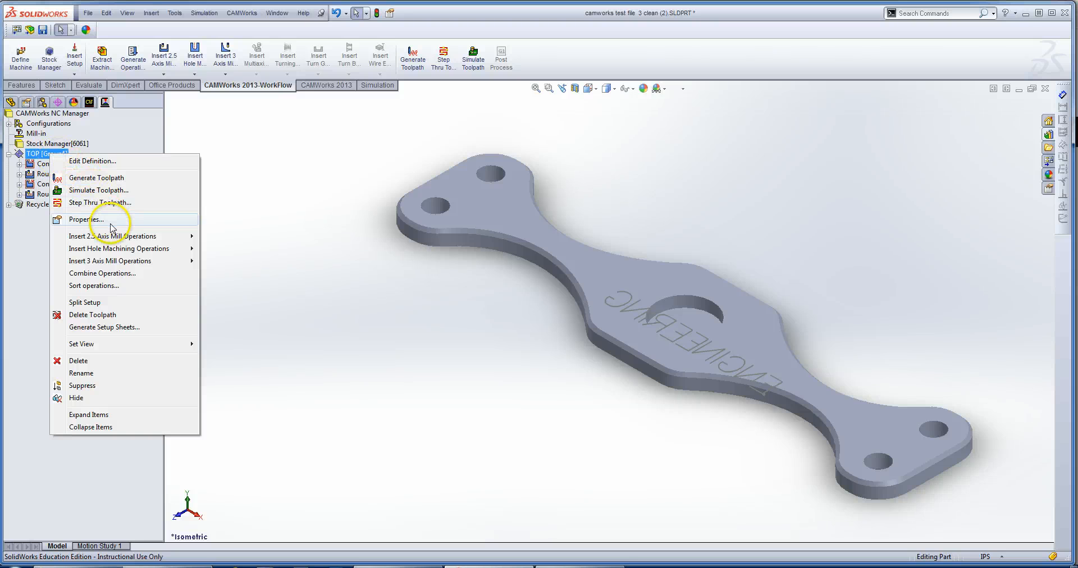
pyautogui.moveTo(118, 264)
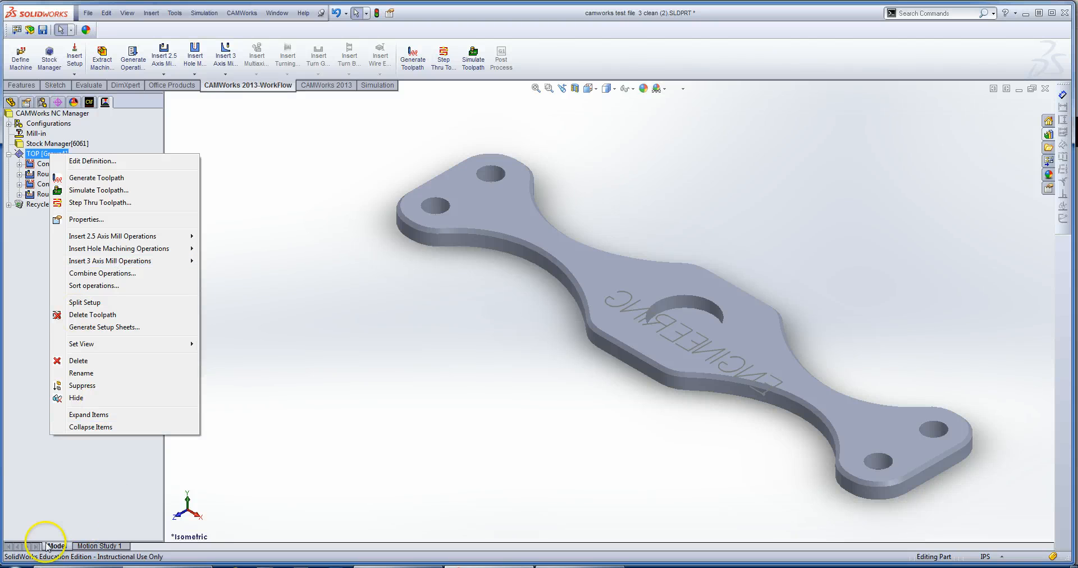
pyautogui.click(49, 160)
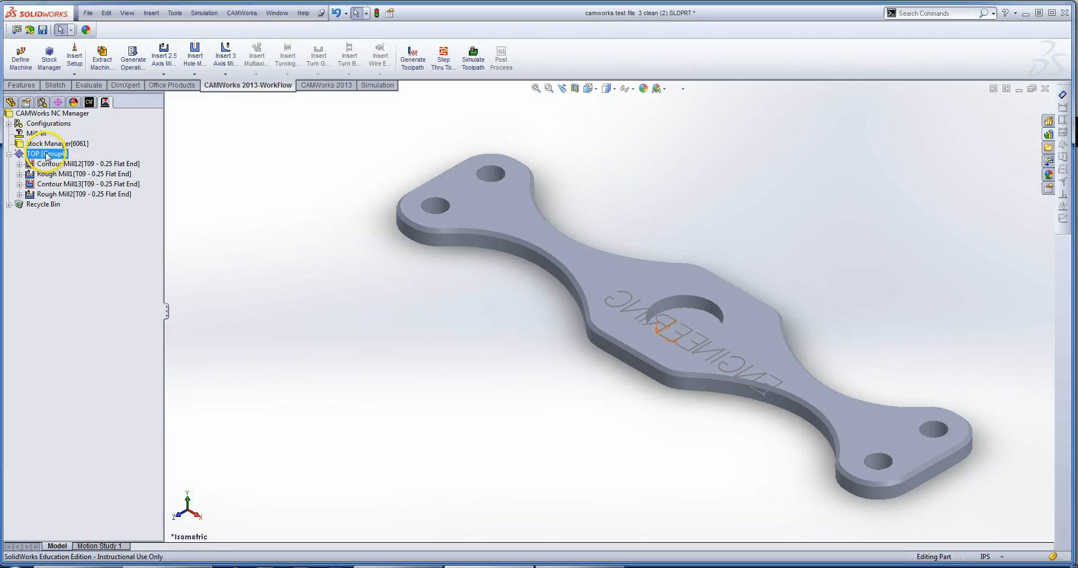
pyautogui.rightClick(47, 156)
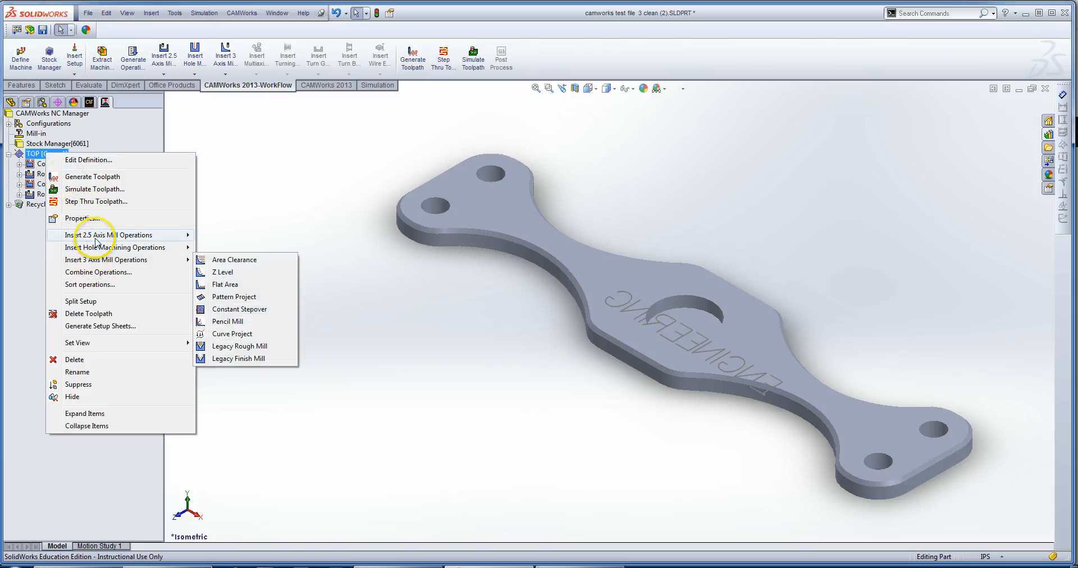
pyautogui.moveTo(98, 236)
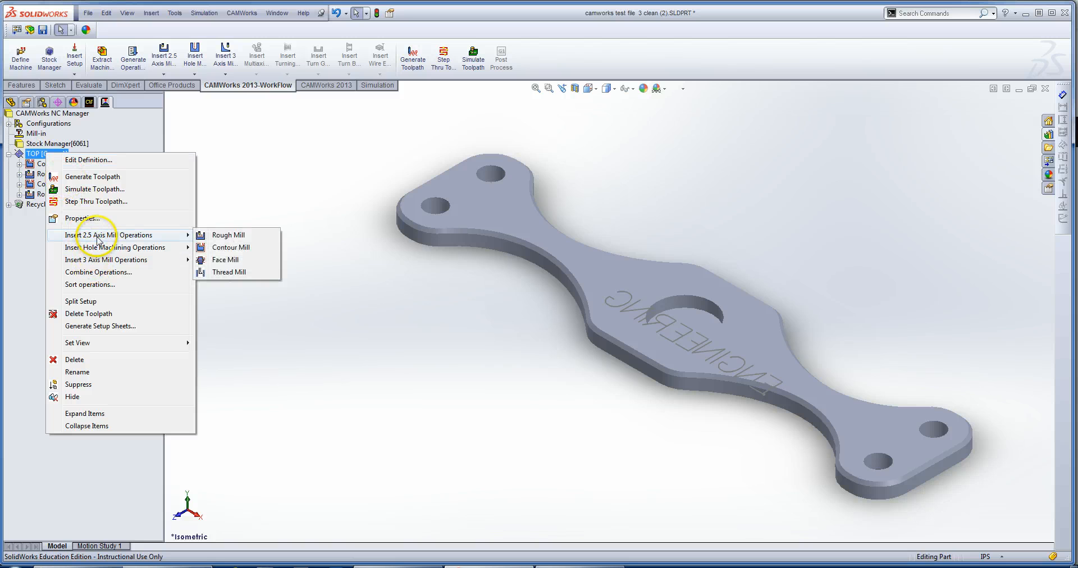
pyautogui.click(220, 248)
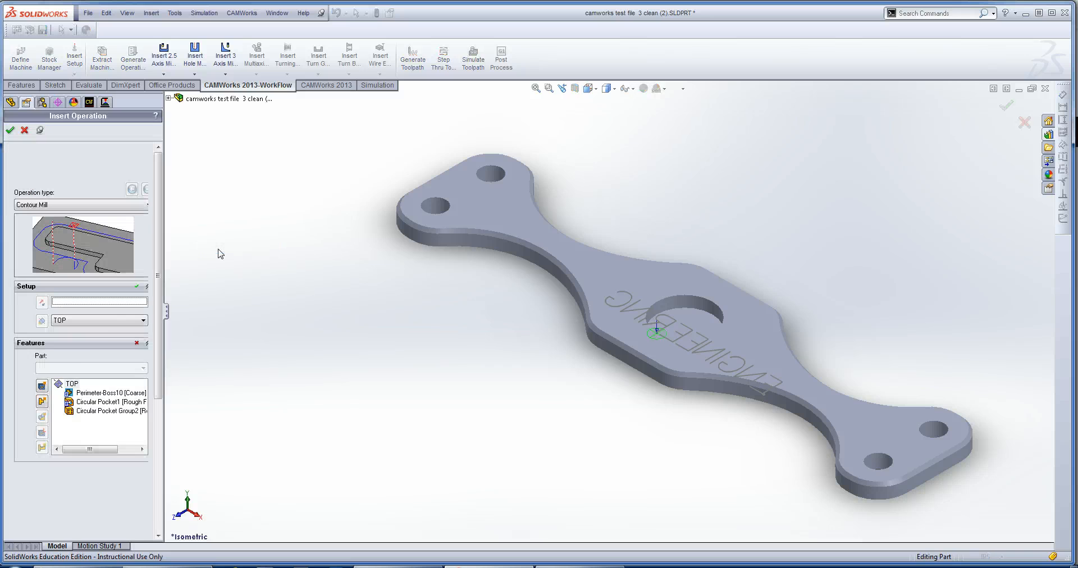
pyautogui.click(42, 402)
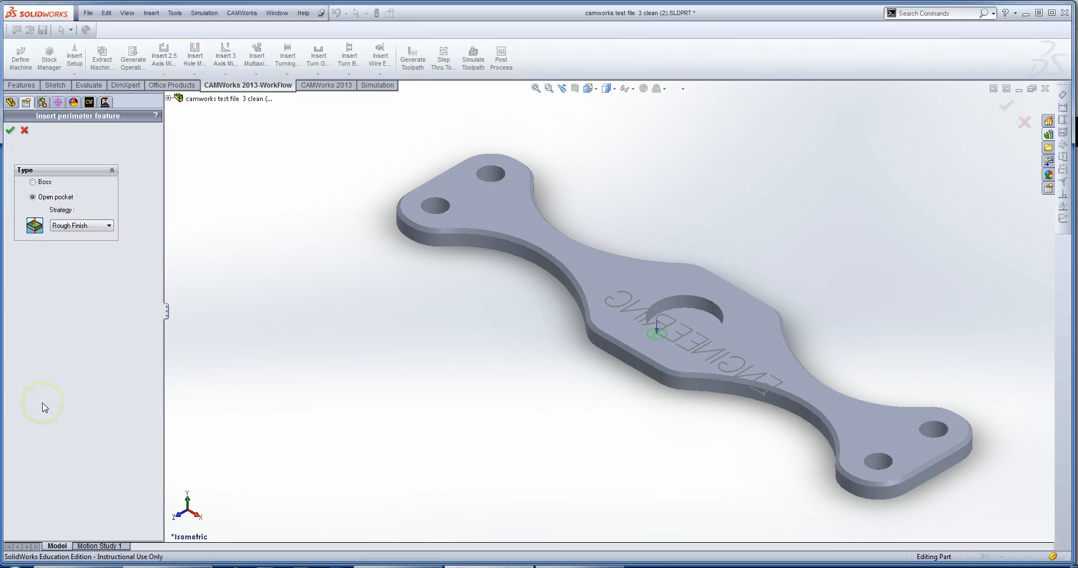
pyautogui.click(32, 182)
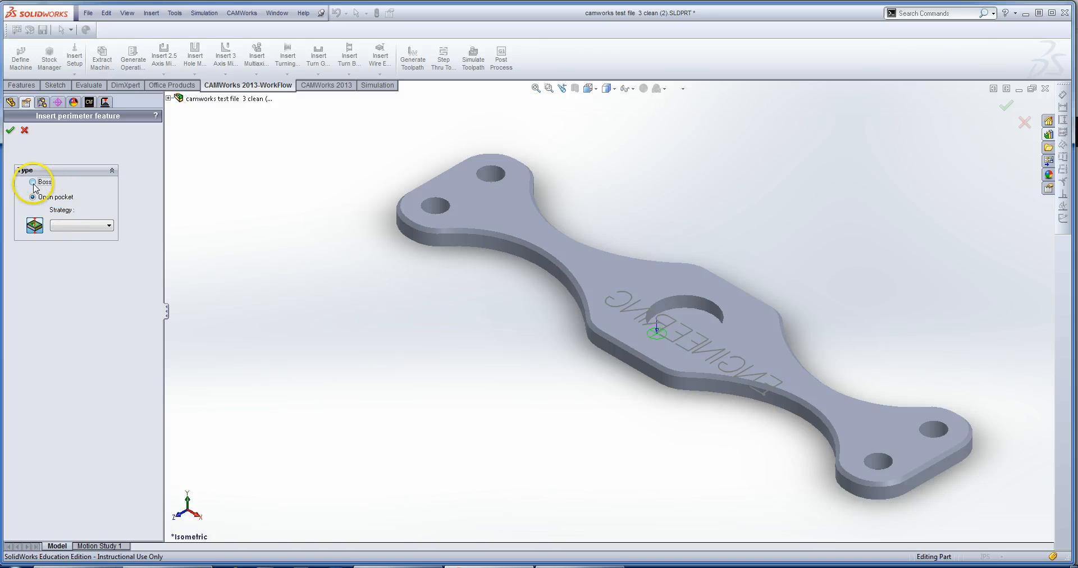
pyautogui.click(11, 133)
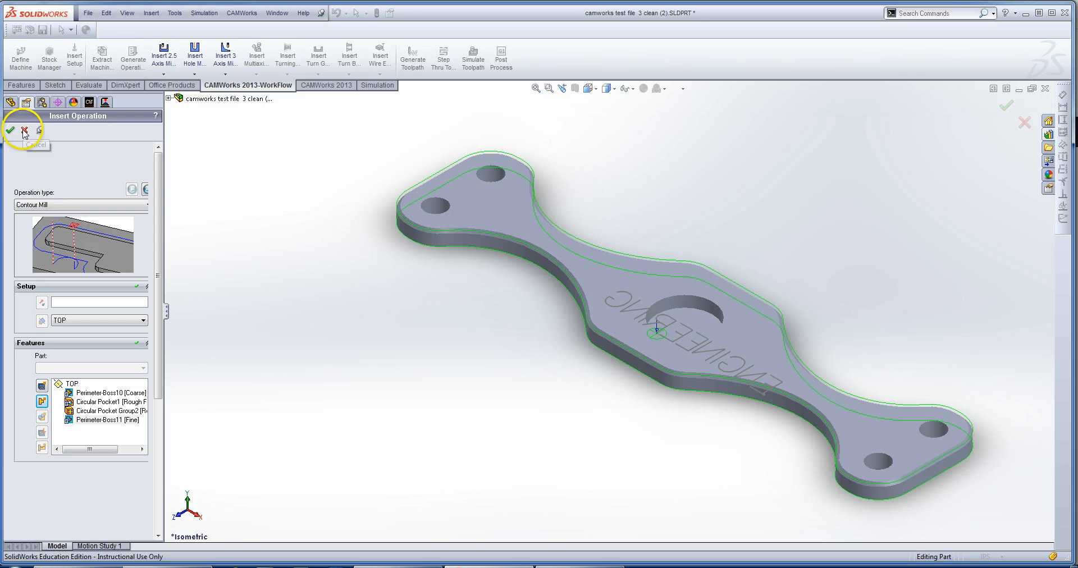
pyautogui.click(25, 131)
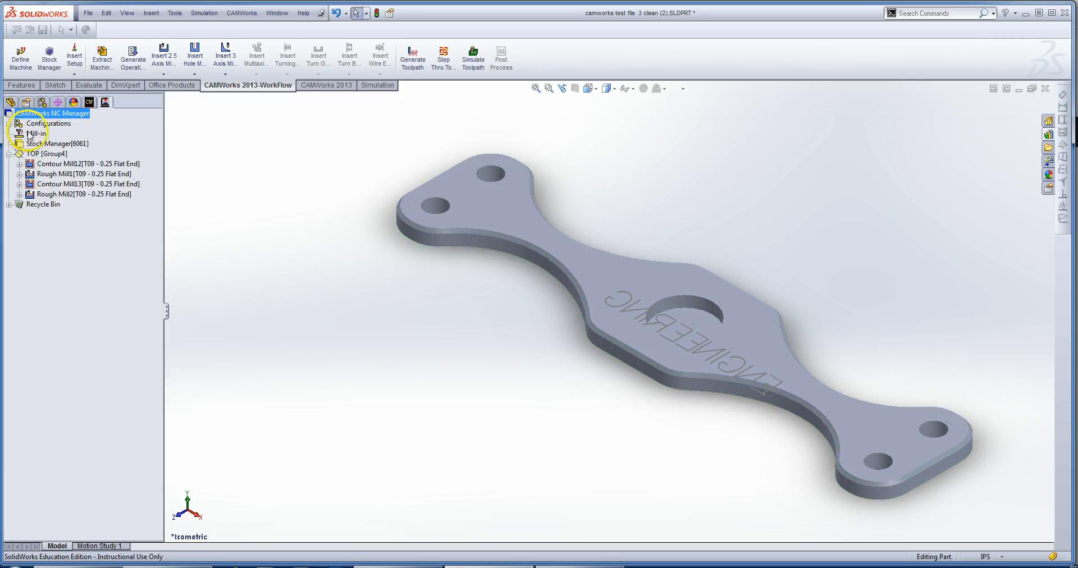
# - Generate the operation plan for the fine perimeter boss feature
pyautogui.click(89, 102)
pyautogui.rightClick(50, 195)
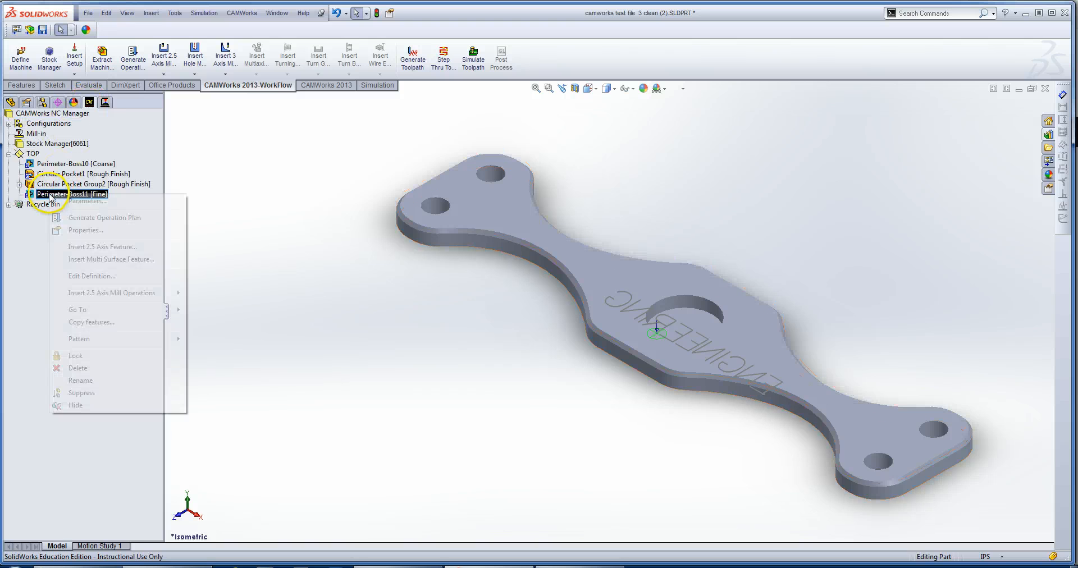
pyautogui.click(82, 218)
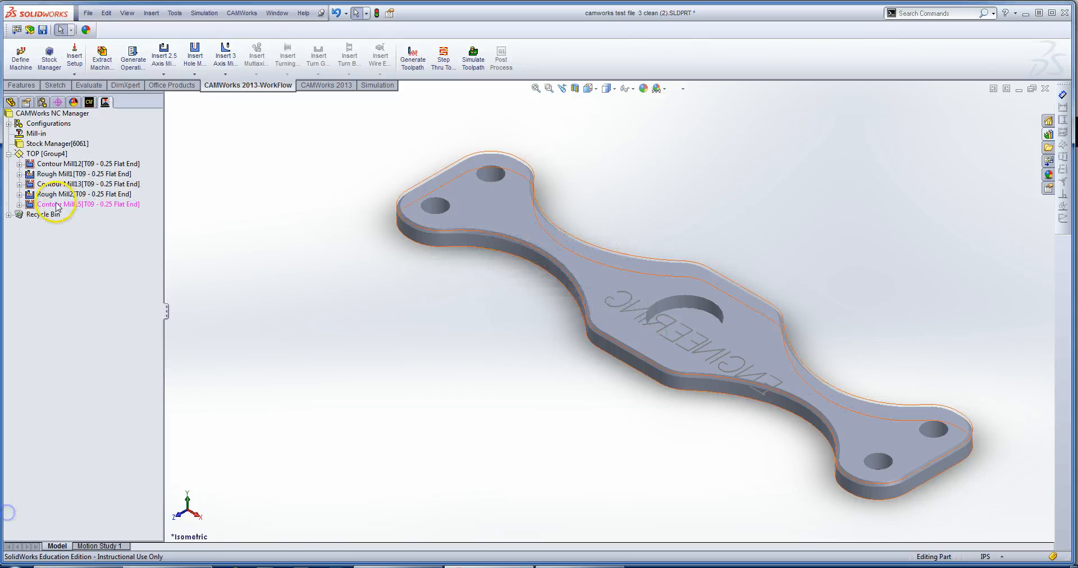
# - Assign the 3/4 HSS 140Deg countersink from station 39 to the new contour mill operation, replacing its holder as well
pyautogui.click(54, 205)
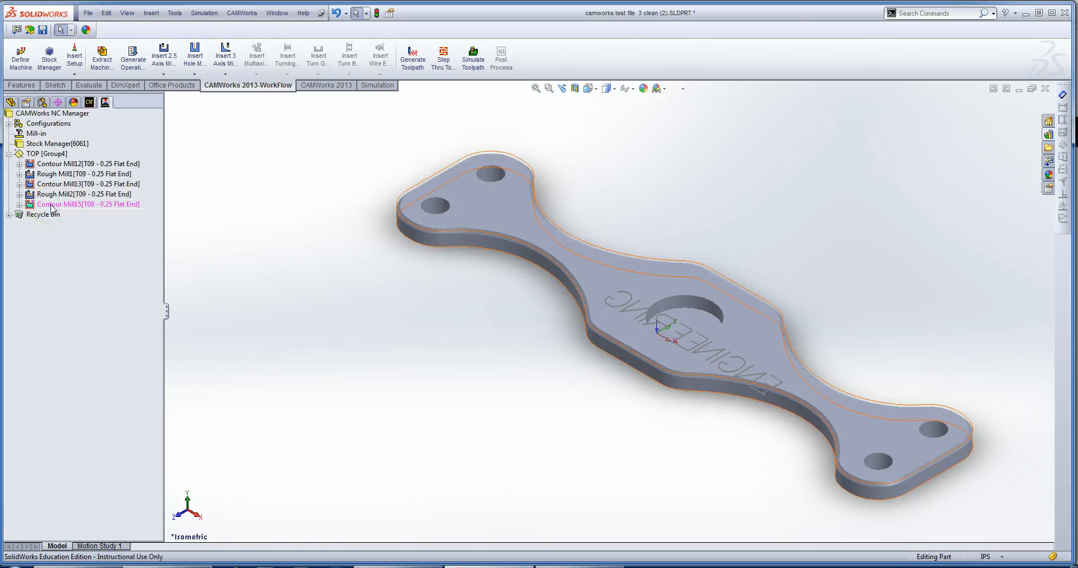
pyautogui.doubleClick(53, 205)
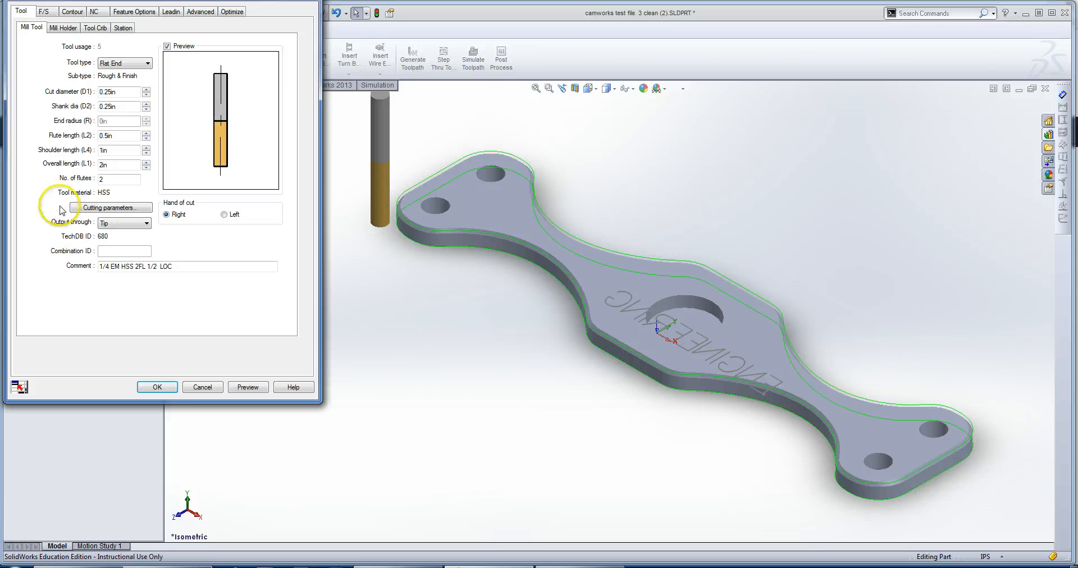
pyautogui.click(95, 29)
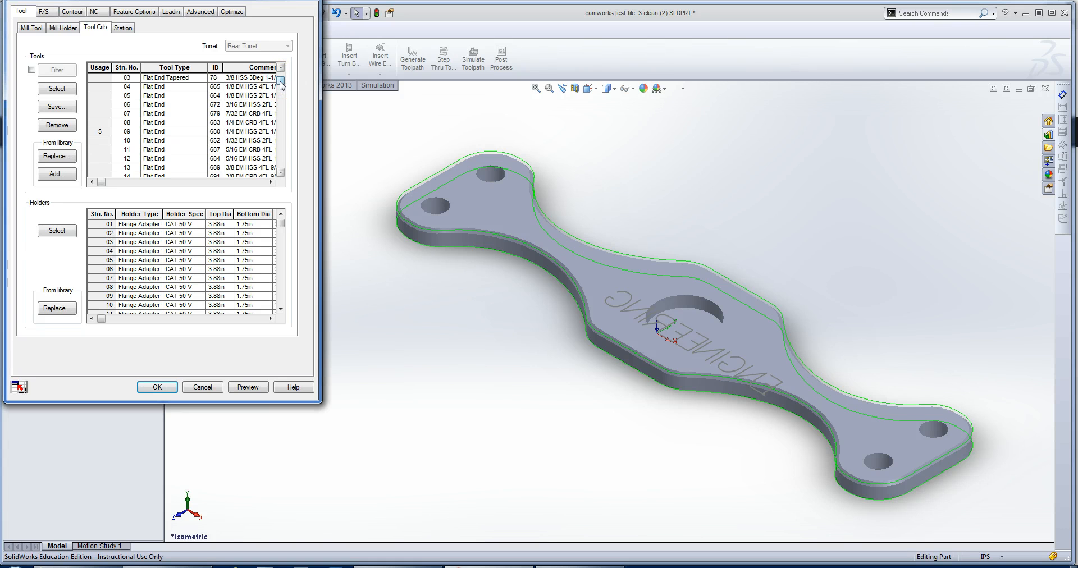
pyautogui.moveTo(283, 85); pyautogui.dragTo(286, 145)
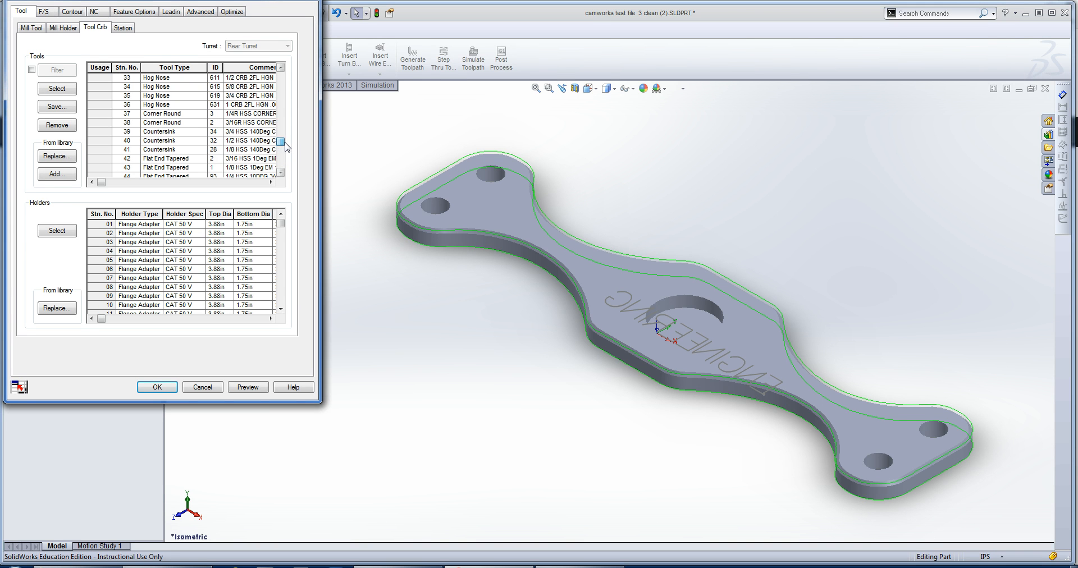
pyautogui.click(179, 131)
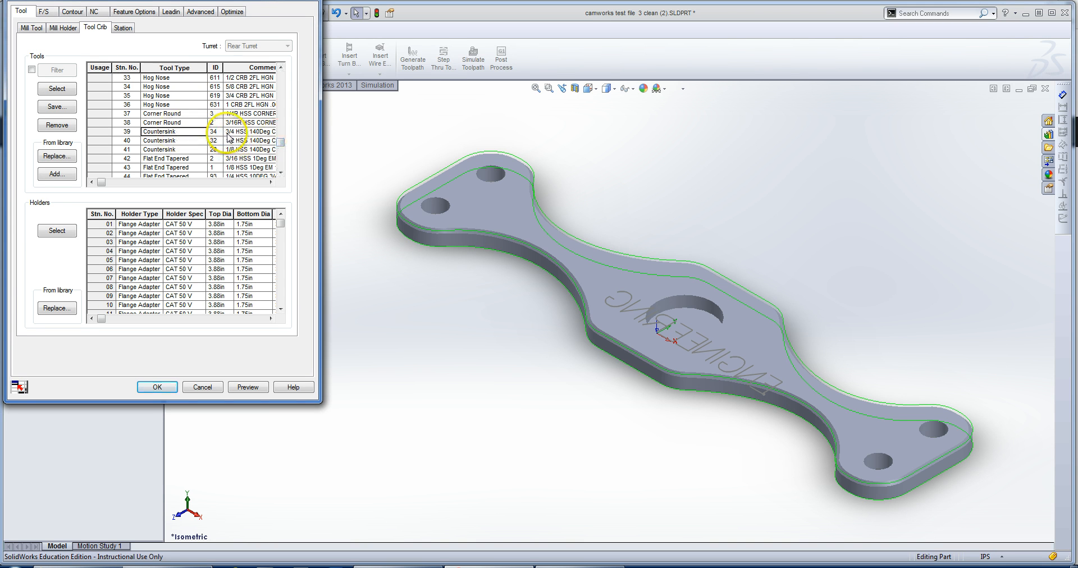
pyautogui.click(56, 90)
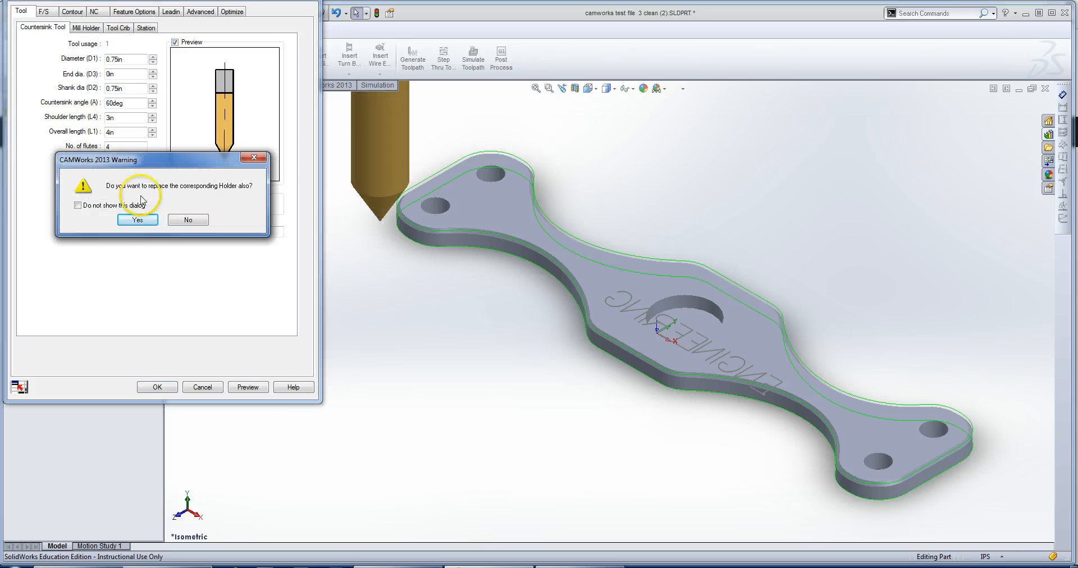
pyautogui.click(137, 219)
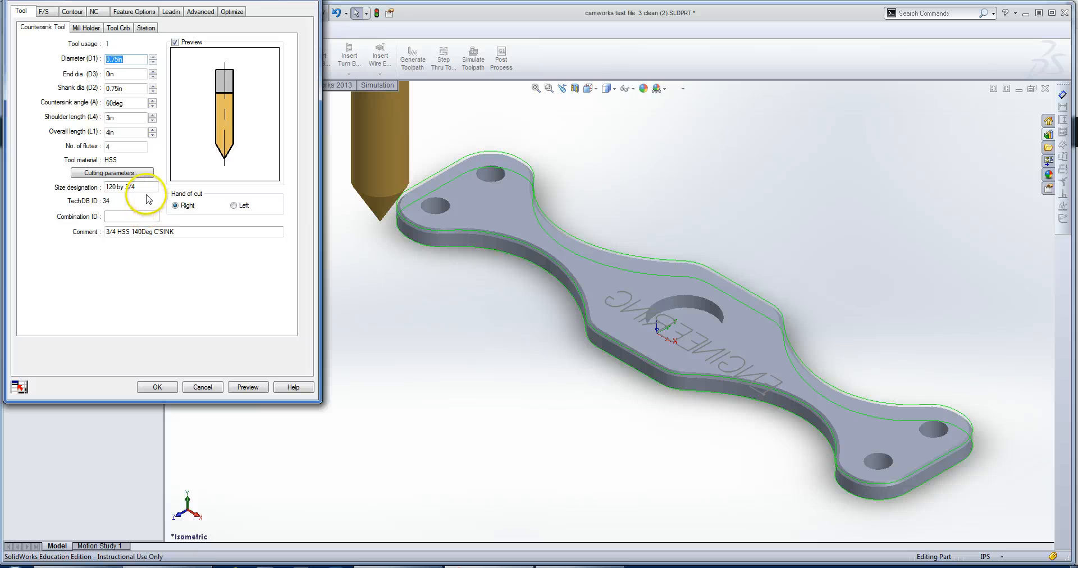
# - Enable chamfer machining for the contour mill operation with a chamfer length of .02 in
pyautogui.click(71, 12)
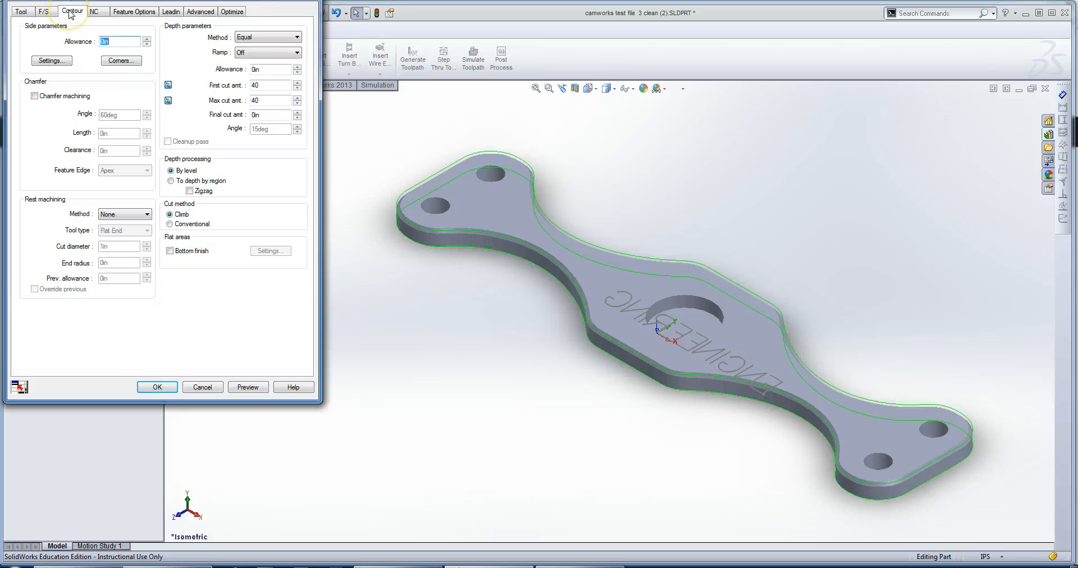
pyautogui.click(35, 97)
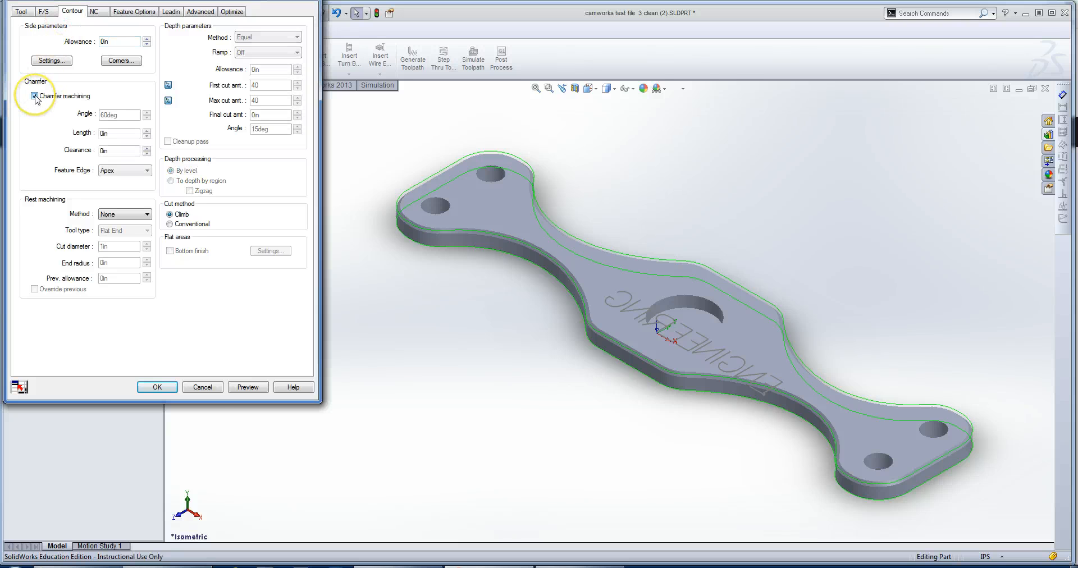
pyautogui.doubleClick(118, 133)
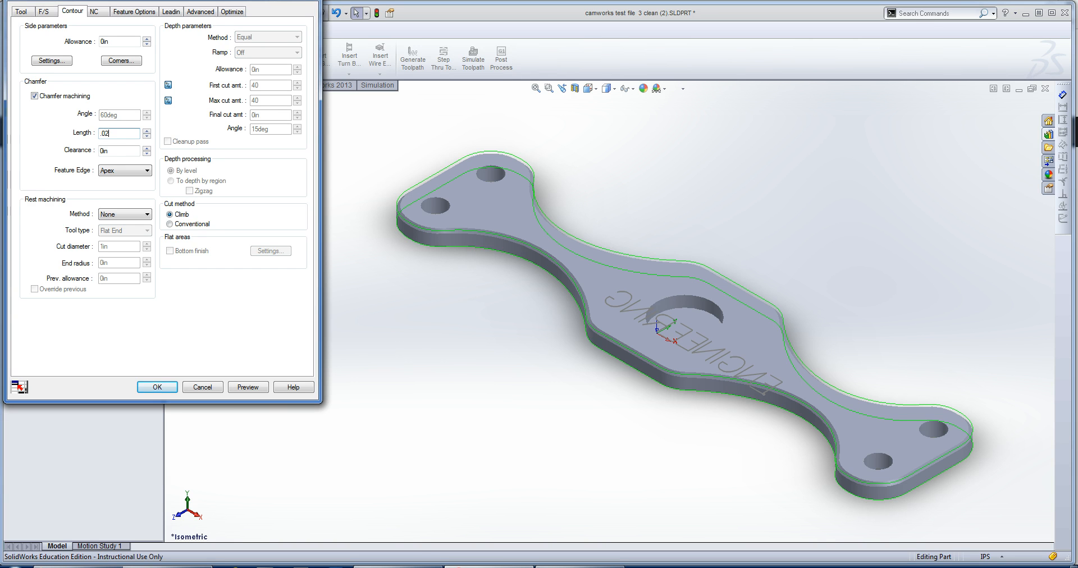
pyautogui.click(157, 388)
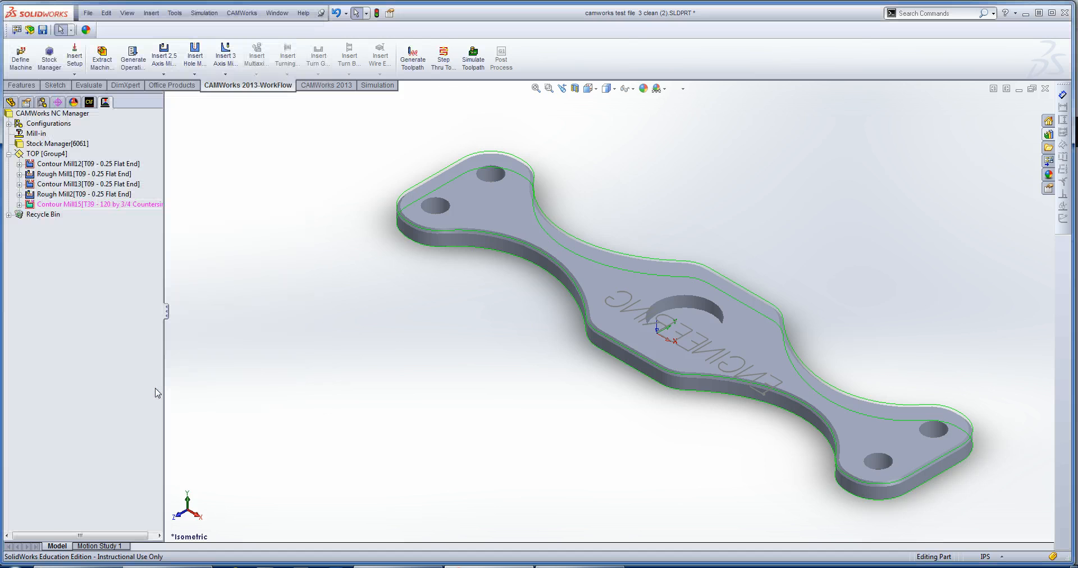
# - Generate the toolpath for the countersink contour mill operation
pyautogui.click(76, 205)
pyautogui.rightClick(72, 208)
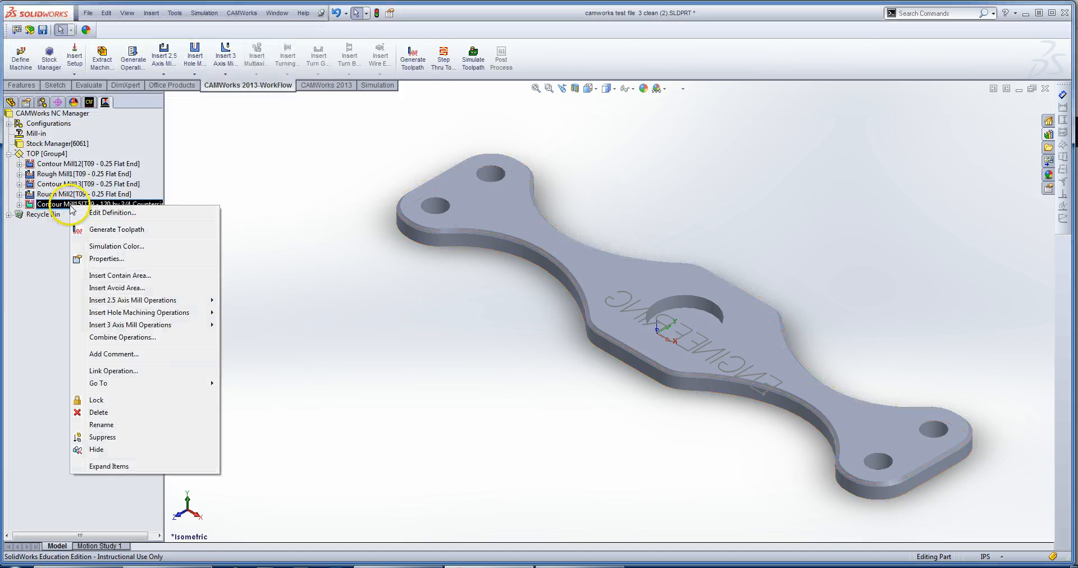
pyautogui.click(112, 231)
# - Simulate the countersink contour mill toolpath, inspect the chamfer cut along the part's outline up close, and close the simulation
pyautogui.click(84, 205)
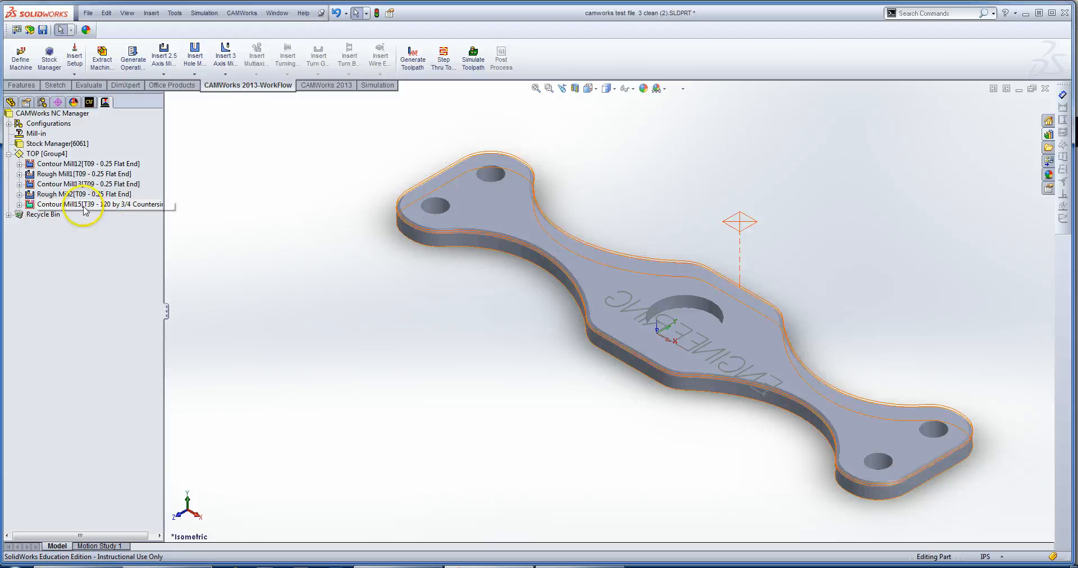
pyautogui.rightClick(83, 205)
pyautogui.click(116, 241)
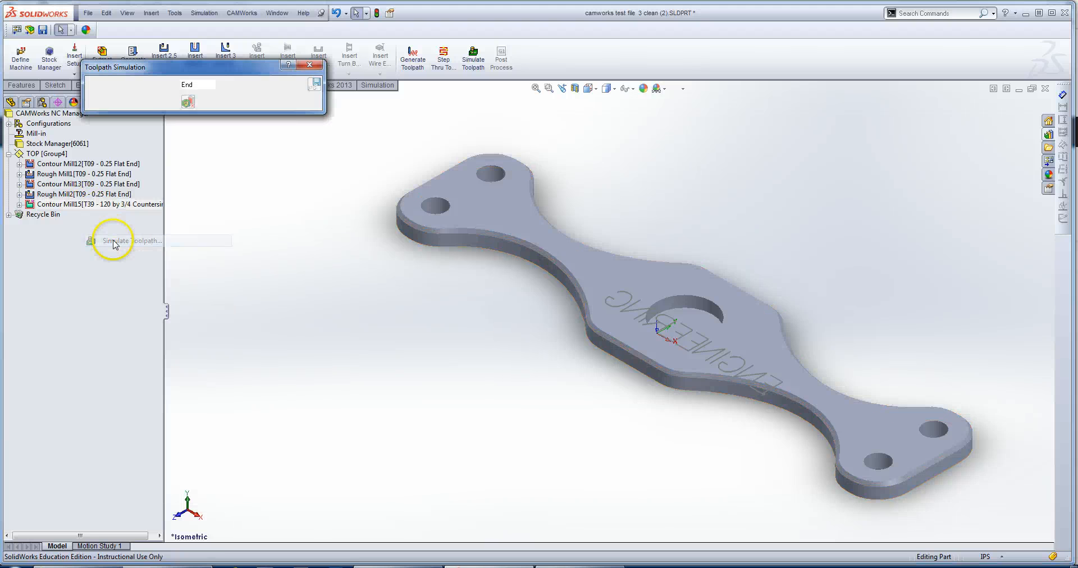
pyautogui.click(170, 85)
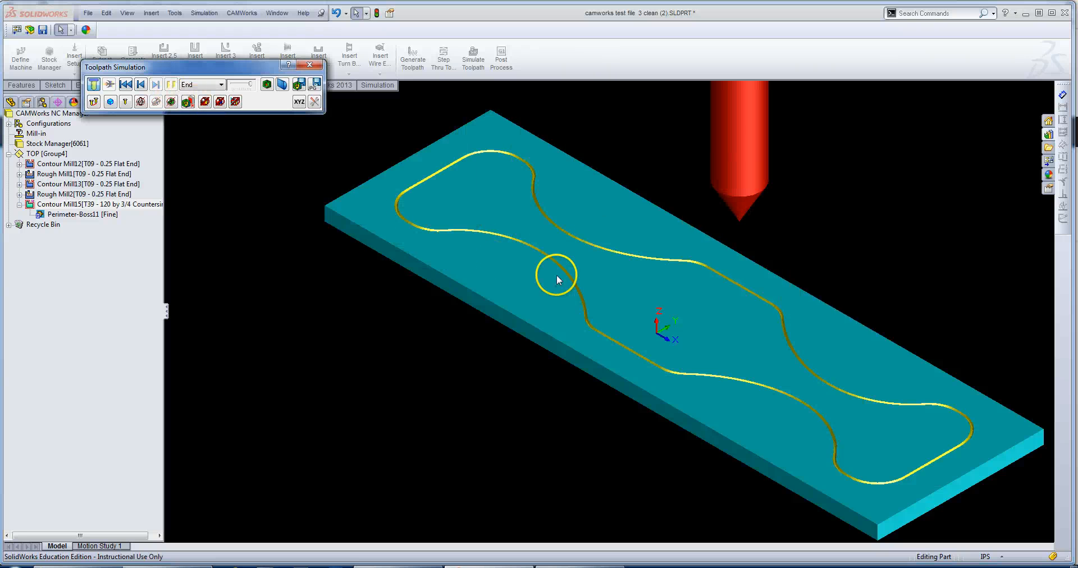
pyautogui.scroll(-10, 568, 287)
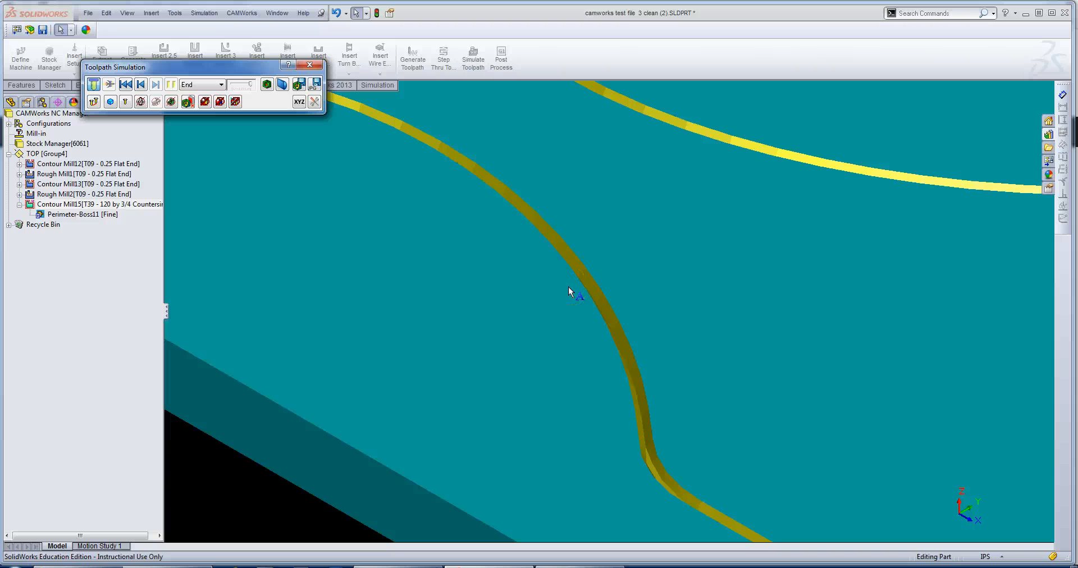
pyautogui.click(309, 65)
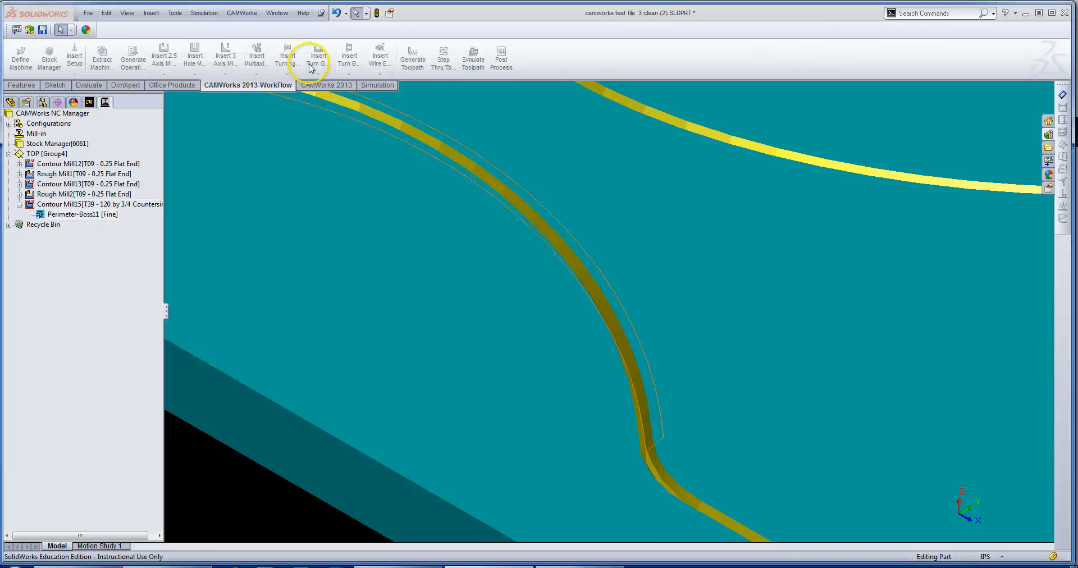
# - Insert a new mill setup after the TOP setup, oriented on the part's flat underside face
pyautogui.scroll(10, 274, 239)
pyautogui.press('space')
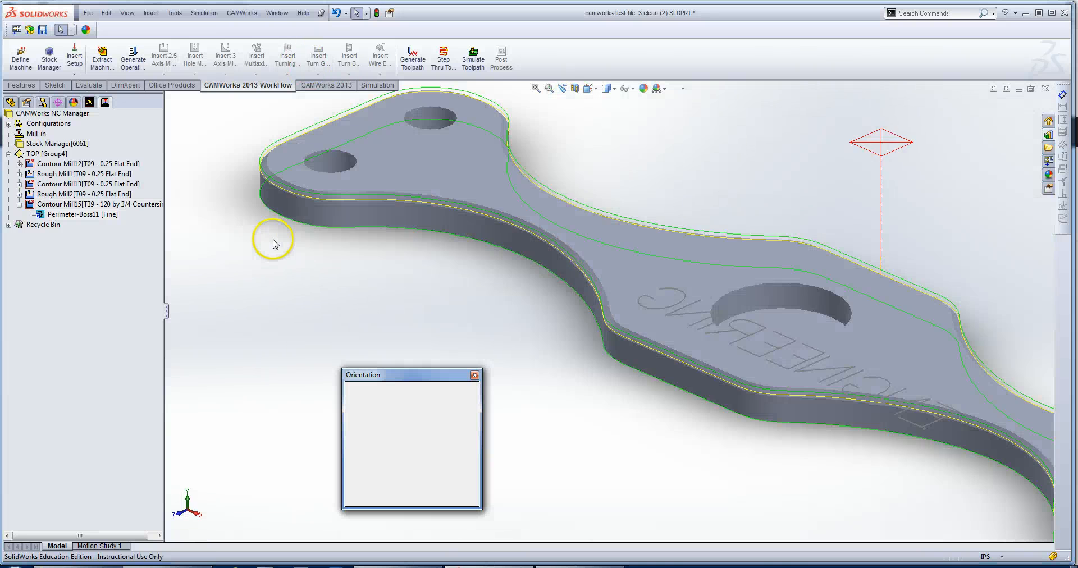
pyautogui.click(610, 280)
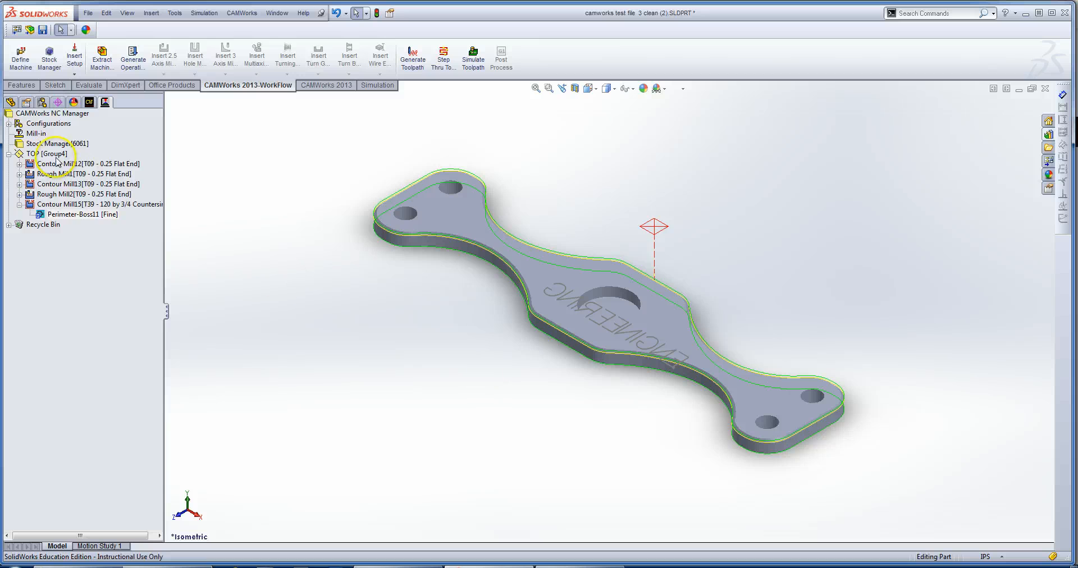
pyautogui.click(23, 155)
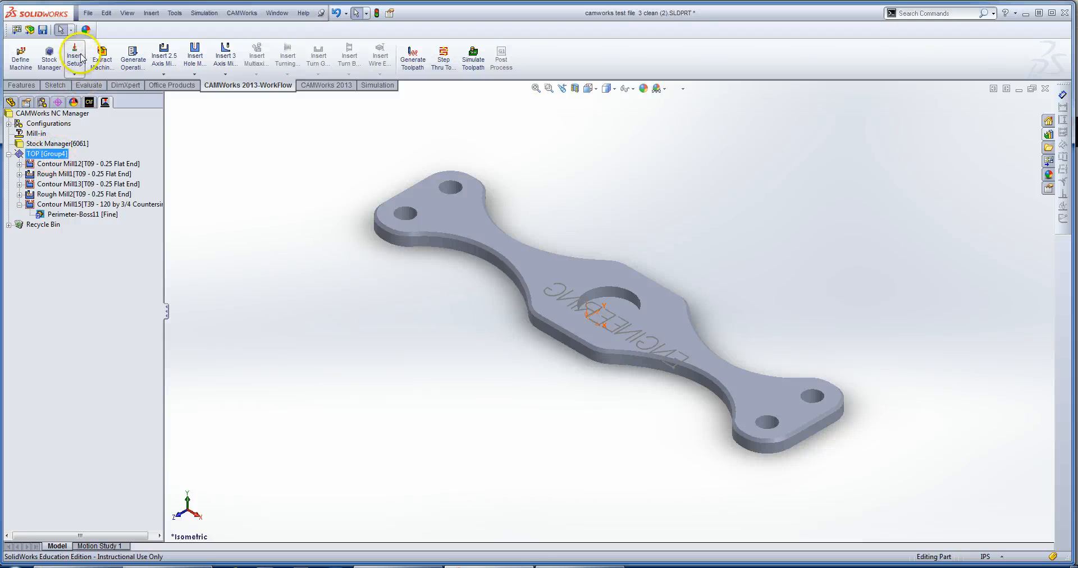
pyautogui.click(74, 73)
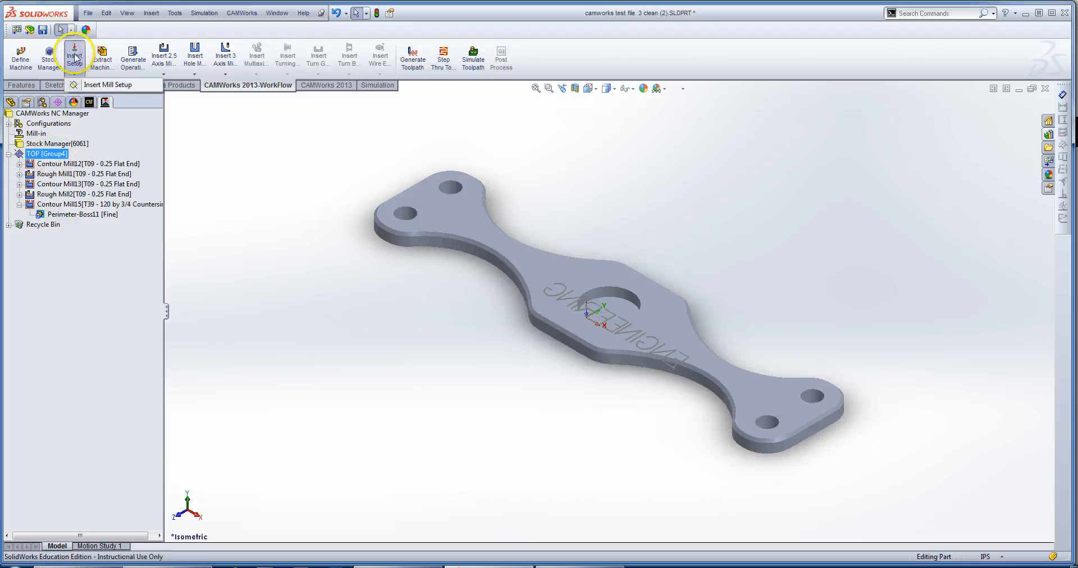
pyautogui.click(88, 86)
pyautogui.moveTo(433, 362); pyautogui.dragTo(539, 191, button='middle')
pyautogui.click(575, 292)
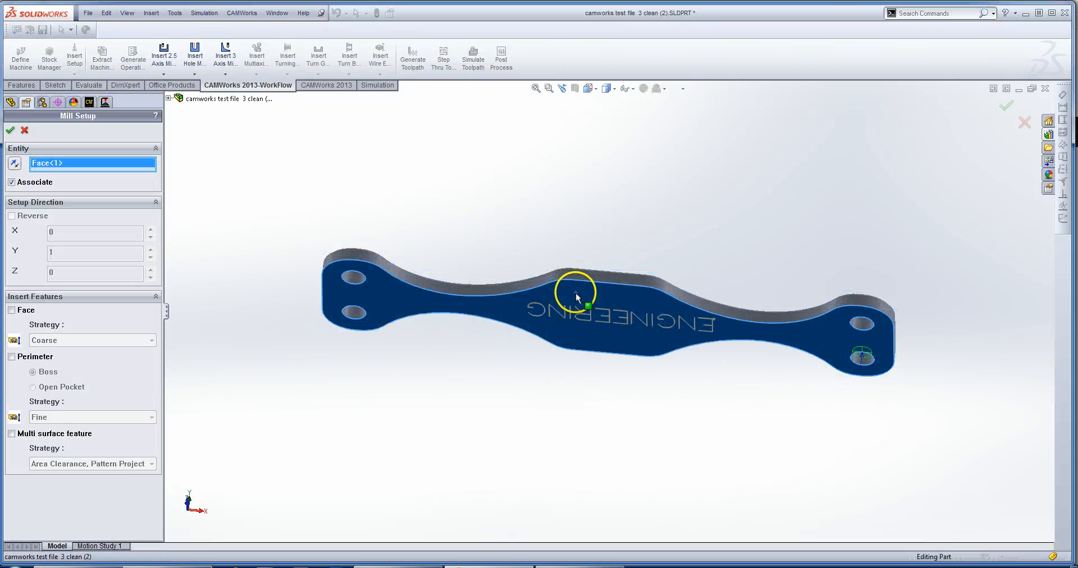
pyautogui.click(10, 131)
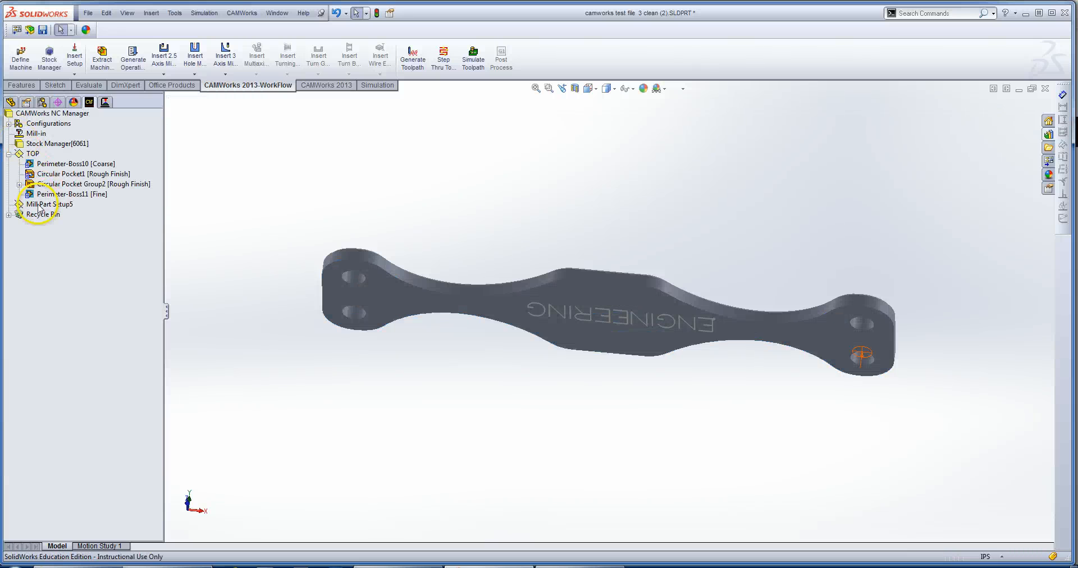
# - Rename the new mill part setup as BOTTOM
pyautogui.click(39, 207)
pyautogui.rightClick(41, 207)
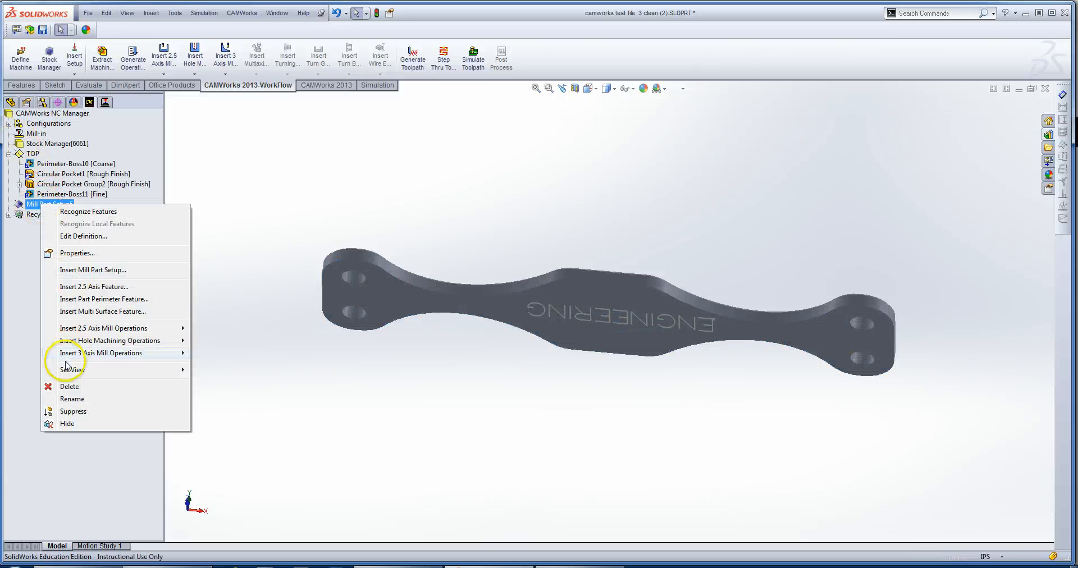
pyautogui.click(67, 396)
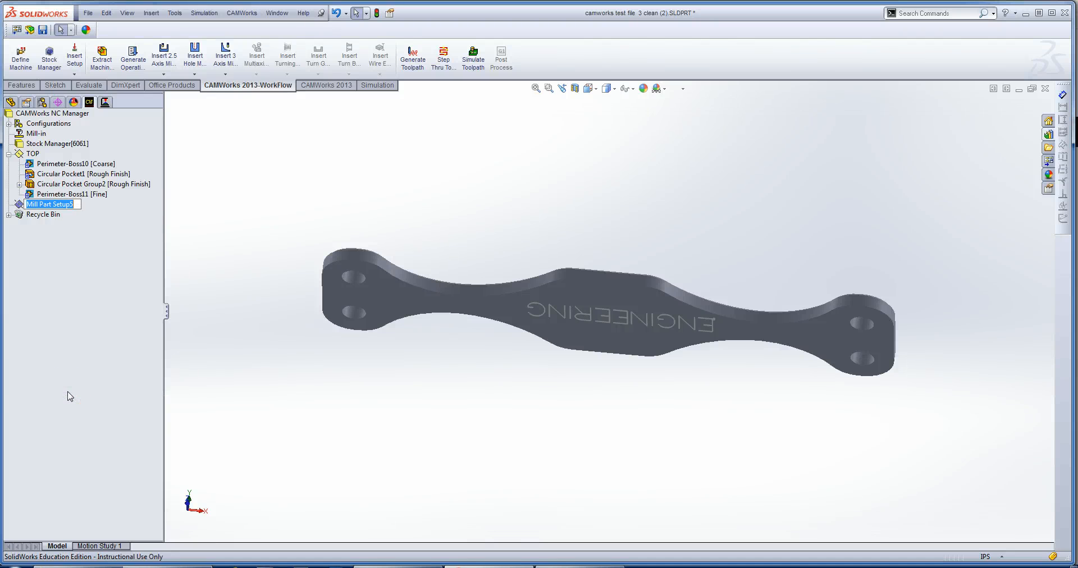
pyautogui.write('BP')
pyautogui.click(91, 325)
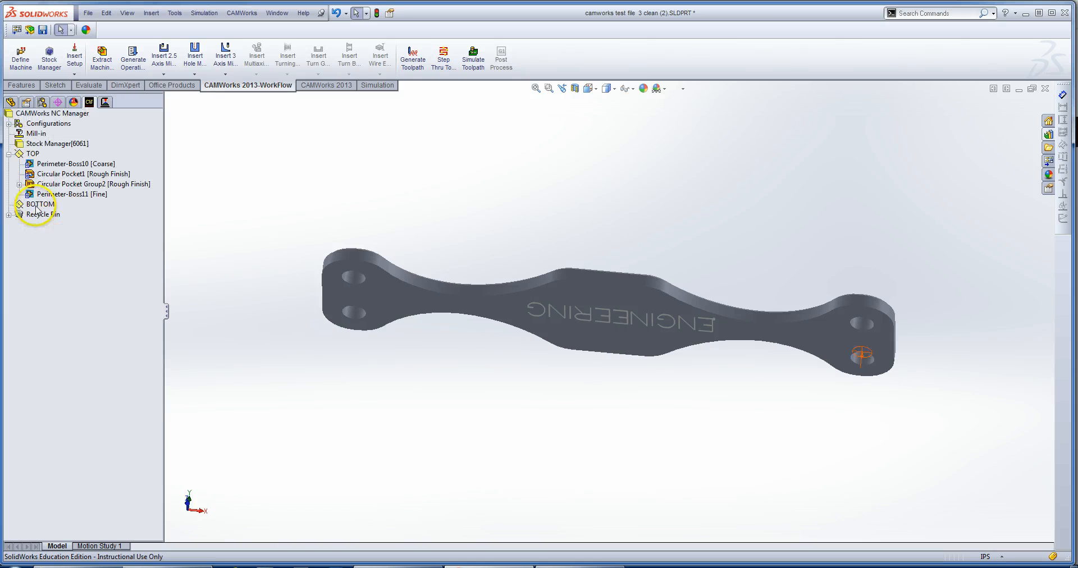
# - Start a rough mill operation in the BOTTOM setup and base a new engrave feature on the text sketch
pyautogui.rightClick(37, 204)
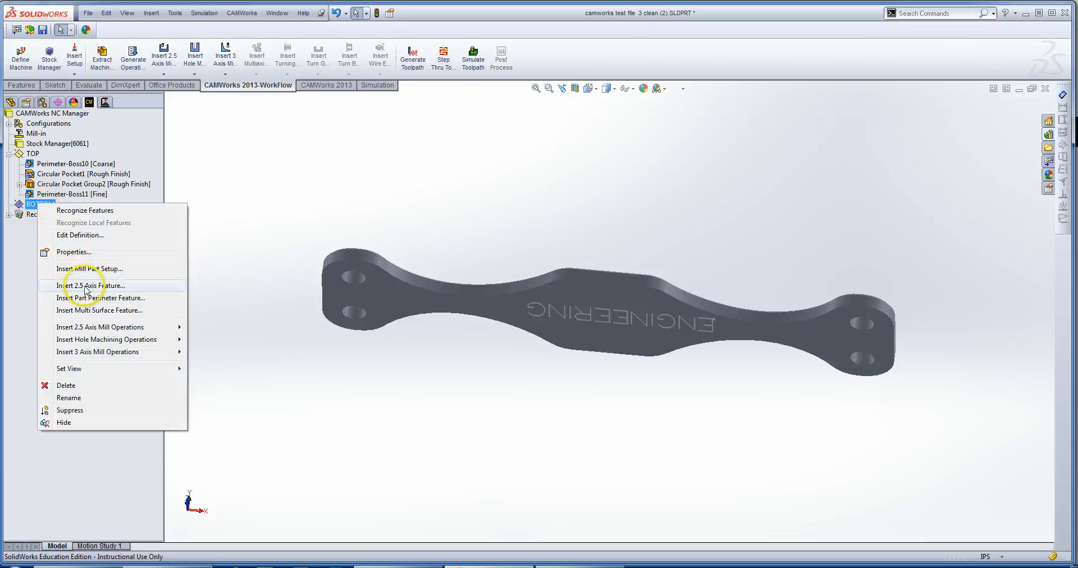
pyautogui.moveTo(104, 331)
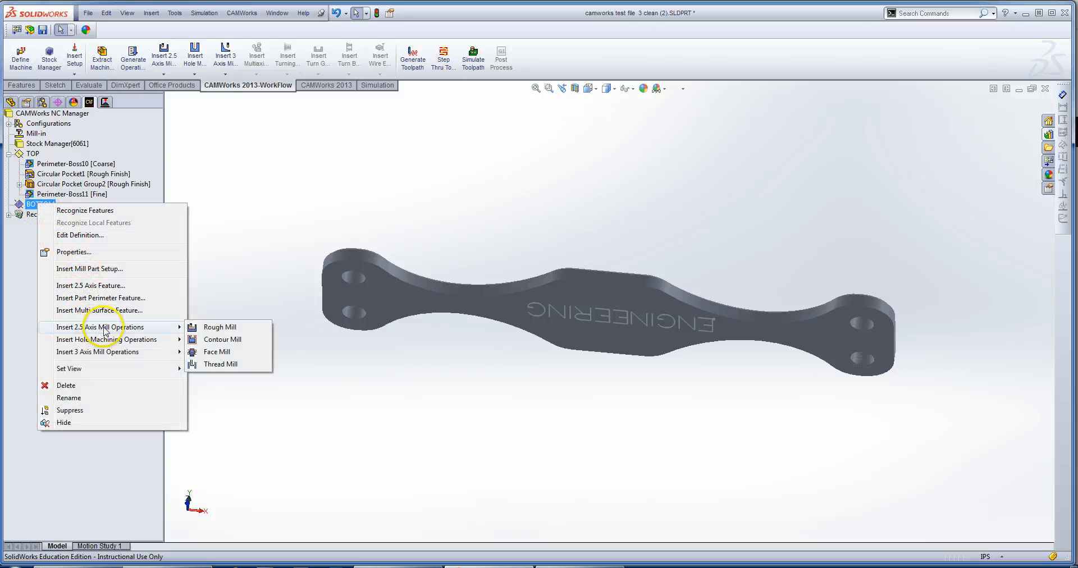
pyautogui.click(217, 330)
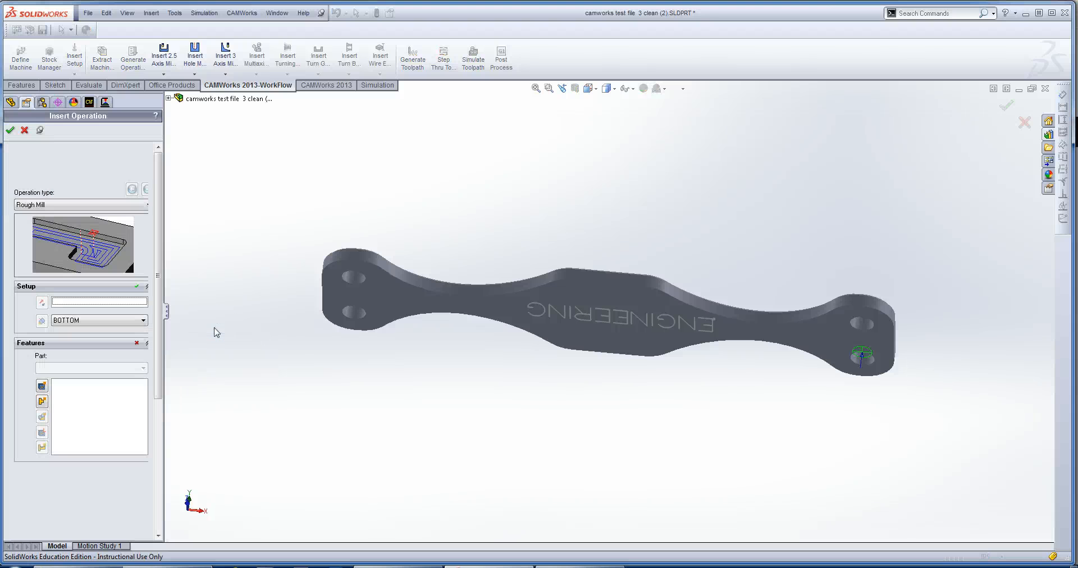
pyautogui.click(42, 386)
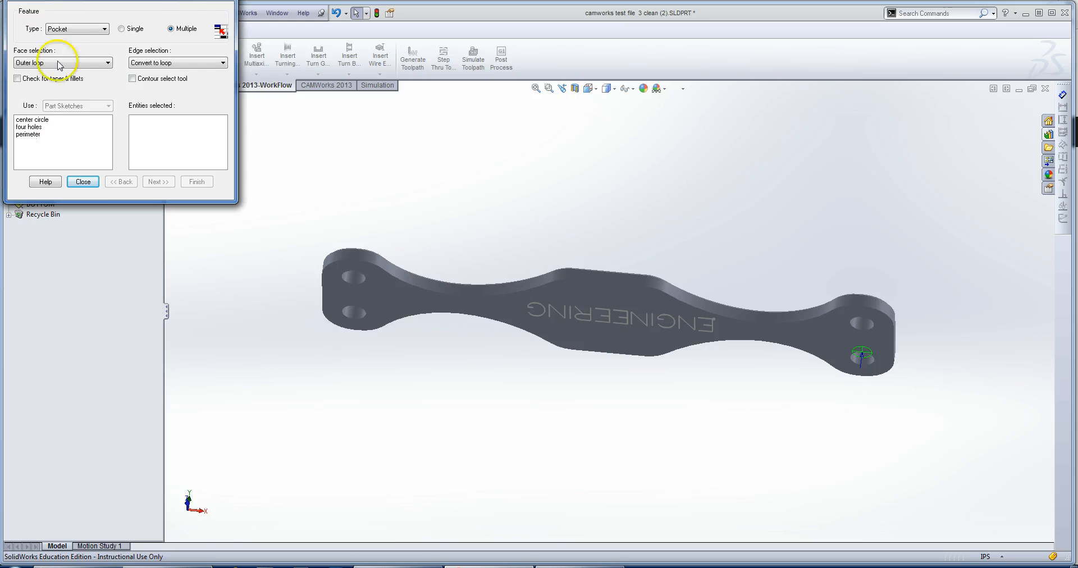
pyautogui.click(75, 30)
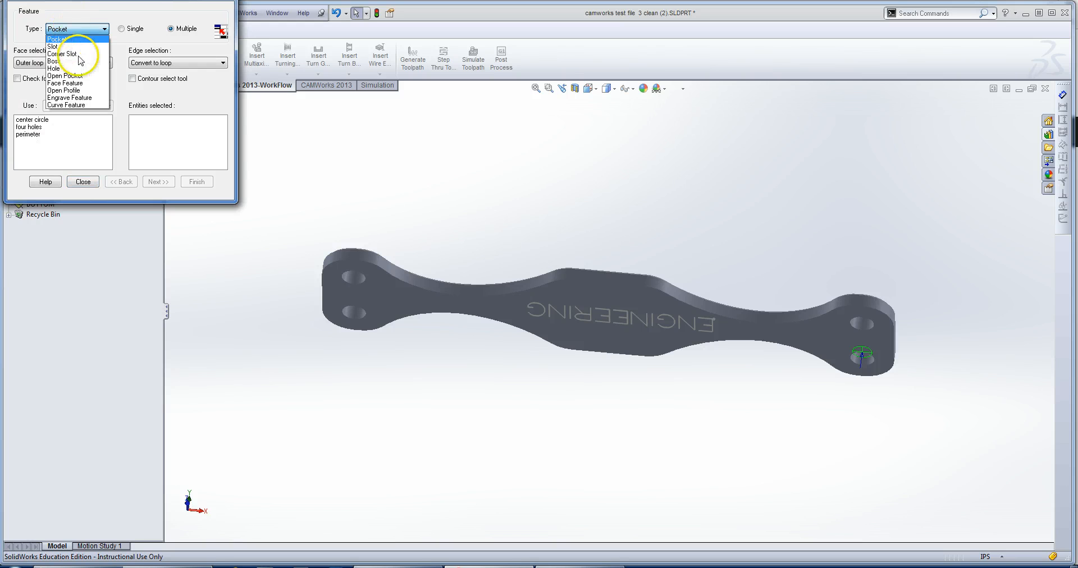
pyautogui.click(80, 98)
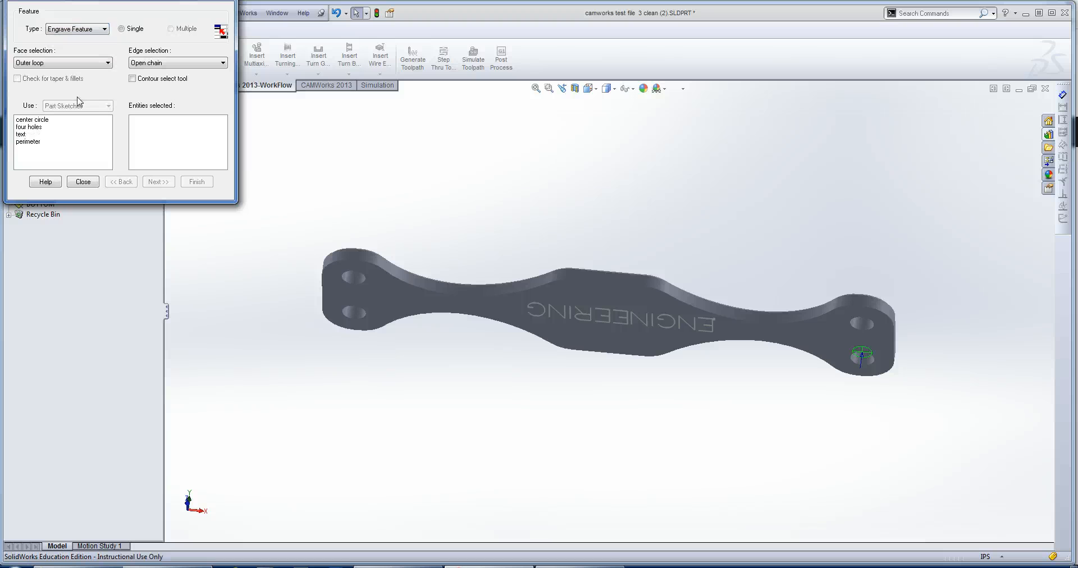
pyautogui.click(24, 134)
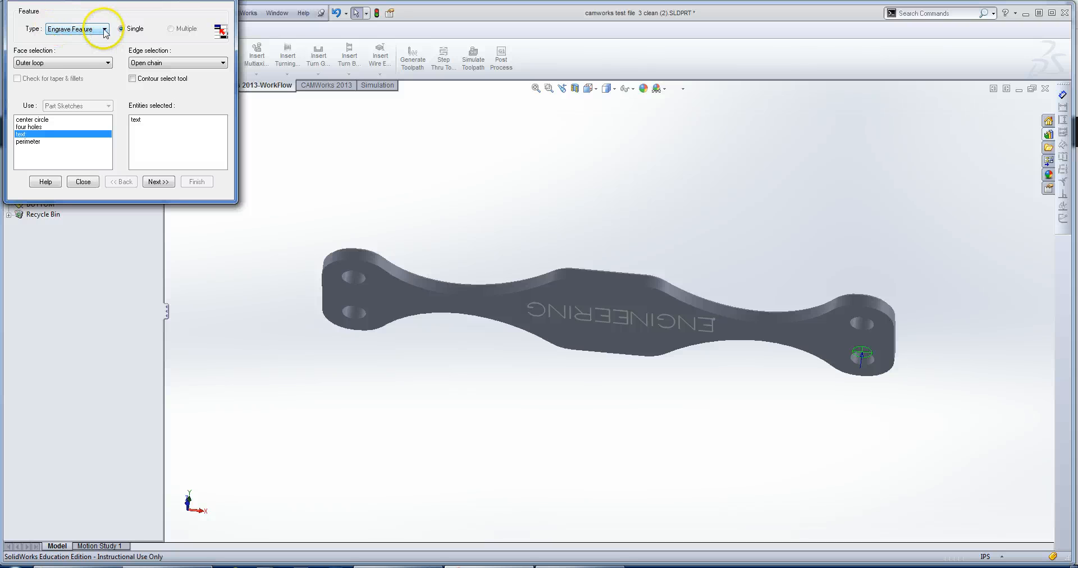
# - Set the engrave feature's blind depth to .02 in with the Coarse strategy, finish it, and discard the pending rough mill operation
pyautogui.click(154, 182)
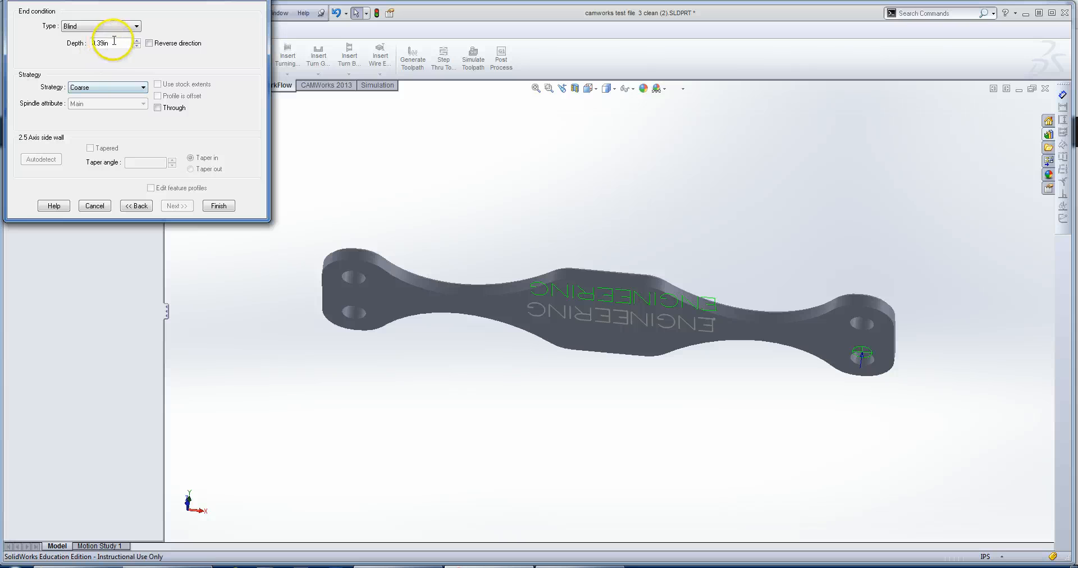
pyautogui.moveTo(116, 45); pyautogui.dragTo(72, 40)
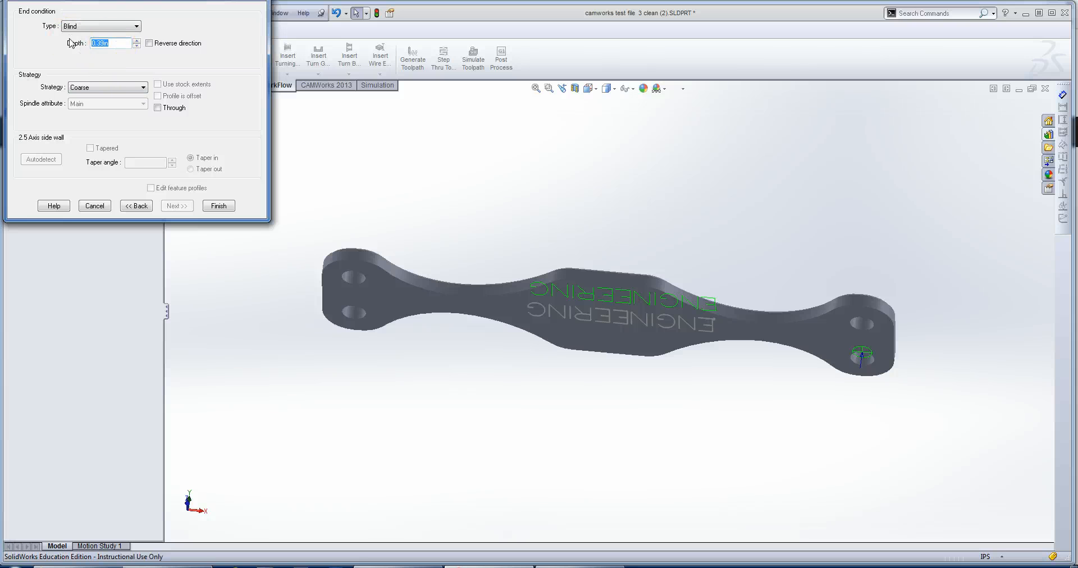
pyautogui.write('.02')
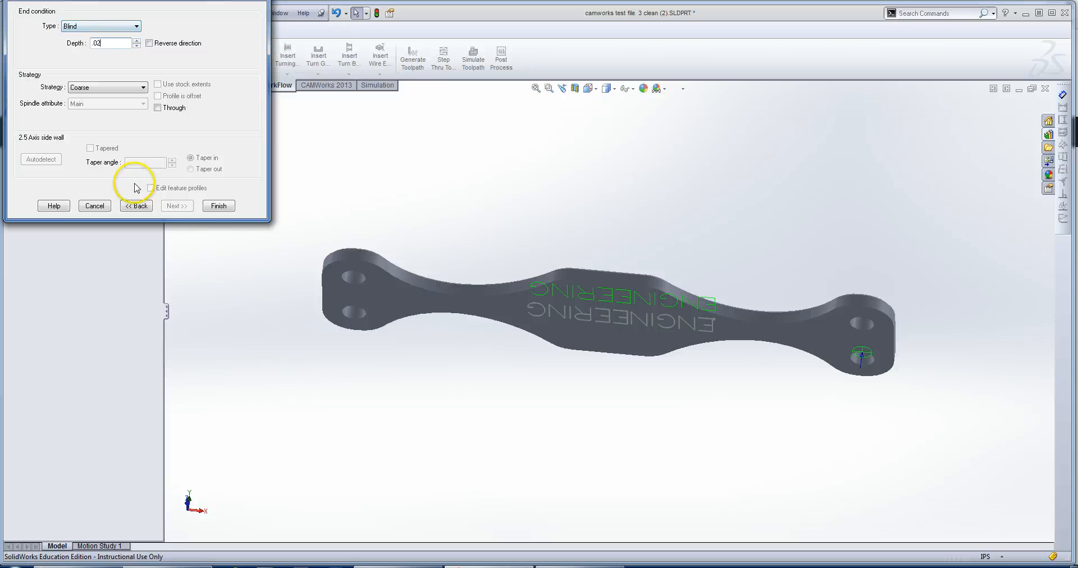
pyautogui.click(217, 208)
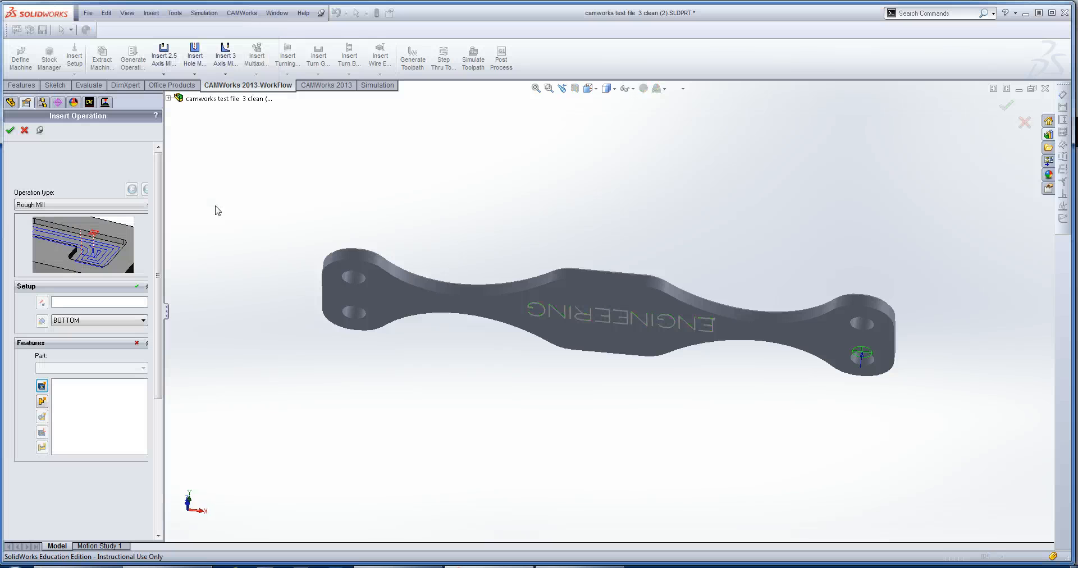
pyautogui.click(25, 131)
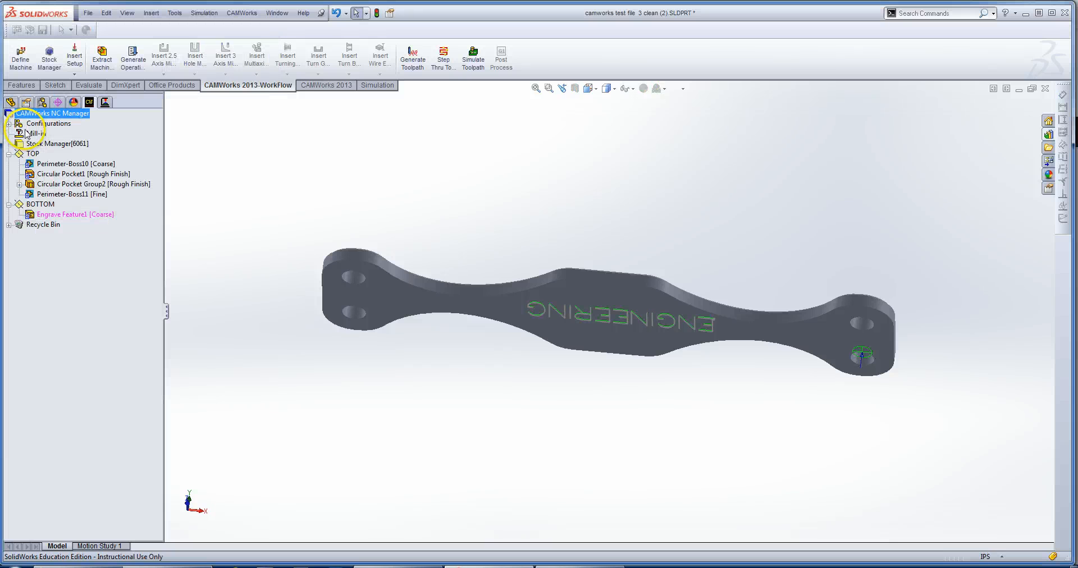
# - Generate the operation plan for the engrave feature and the toolpath for its contour mill operation
pyautogui.click(89, 103)
pyautogui.rightClick(52, 214)
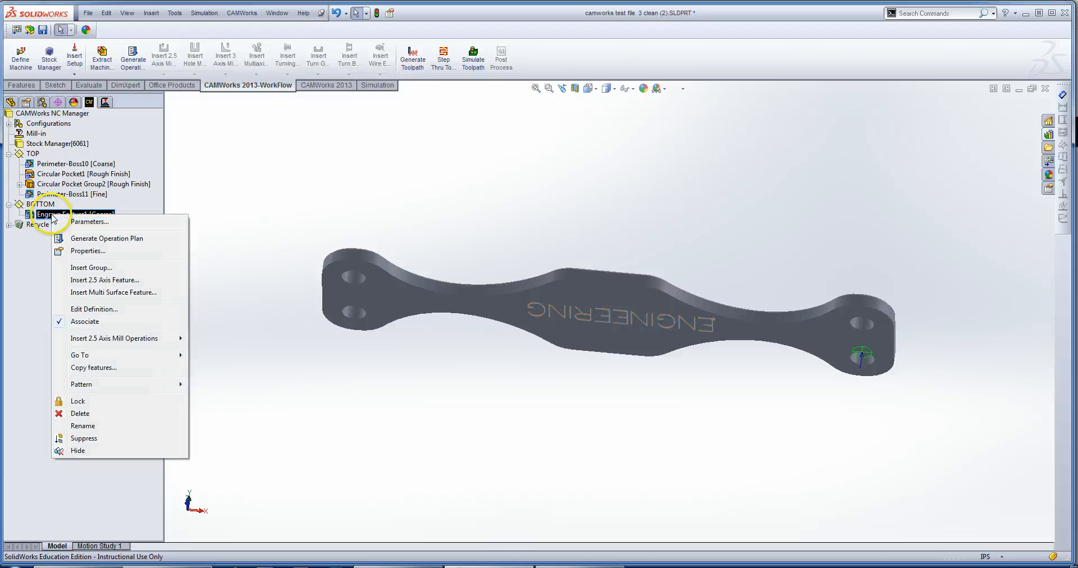
pyautogui.click(76, 242)
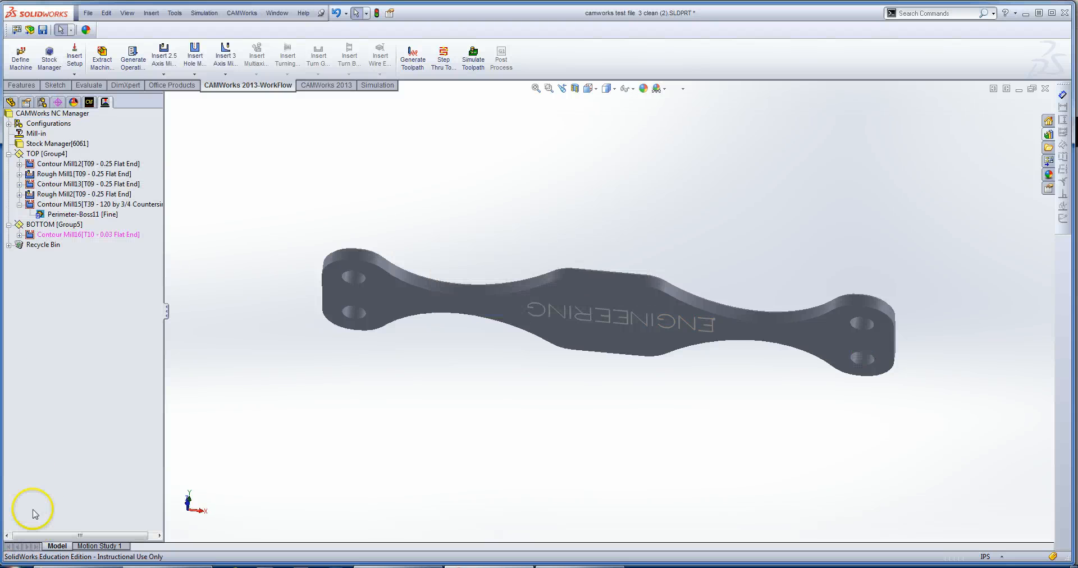
pyautogui.rightClick(72, 235)
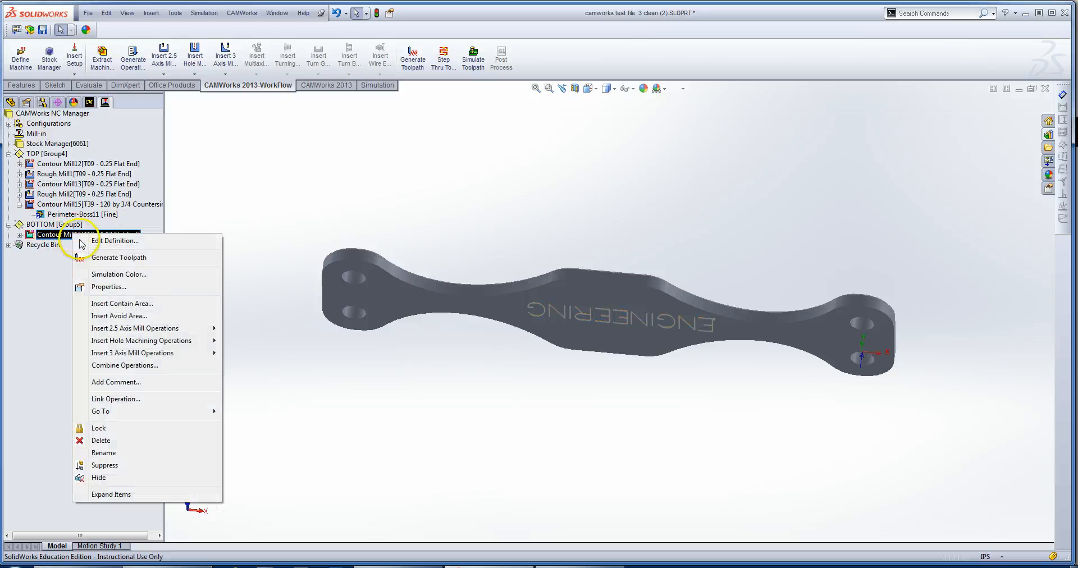
pyautogui.click(103, 258)
# - Simulate the text engraving toolpath, close the simulation, and inspect the toolpath on the part
pyautogui.rightClick(82, 236)
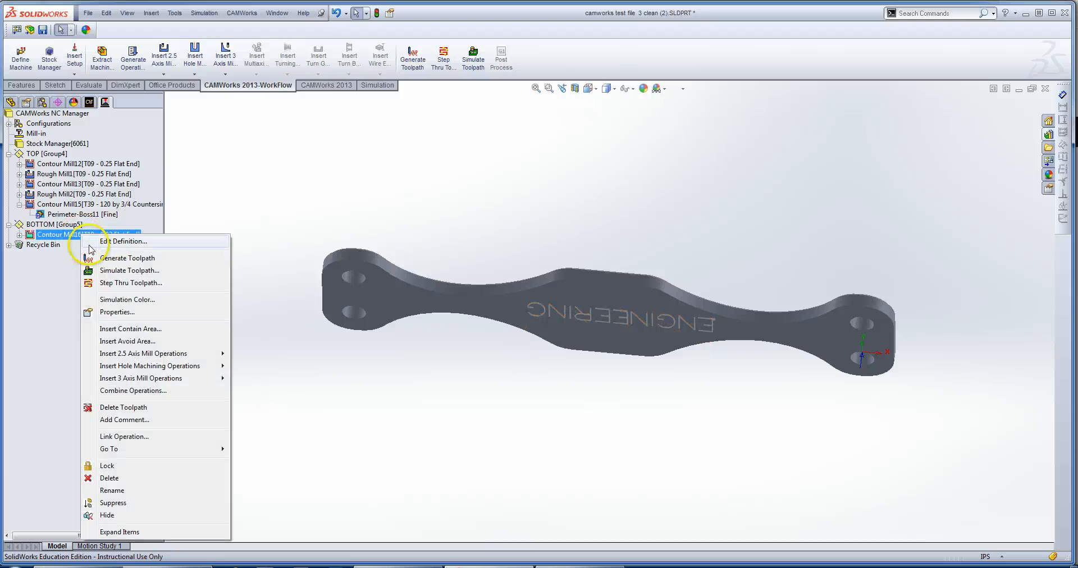
pyautogui.click(112, 270)
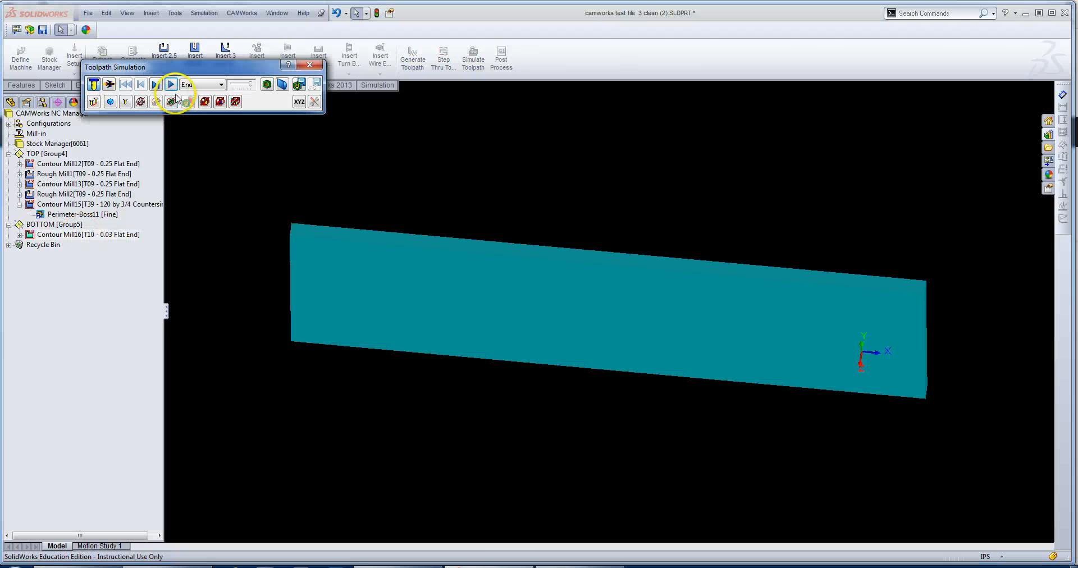
pyautogui.click(172, 85)
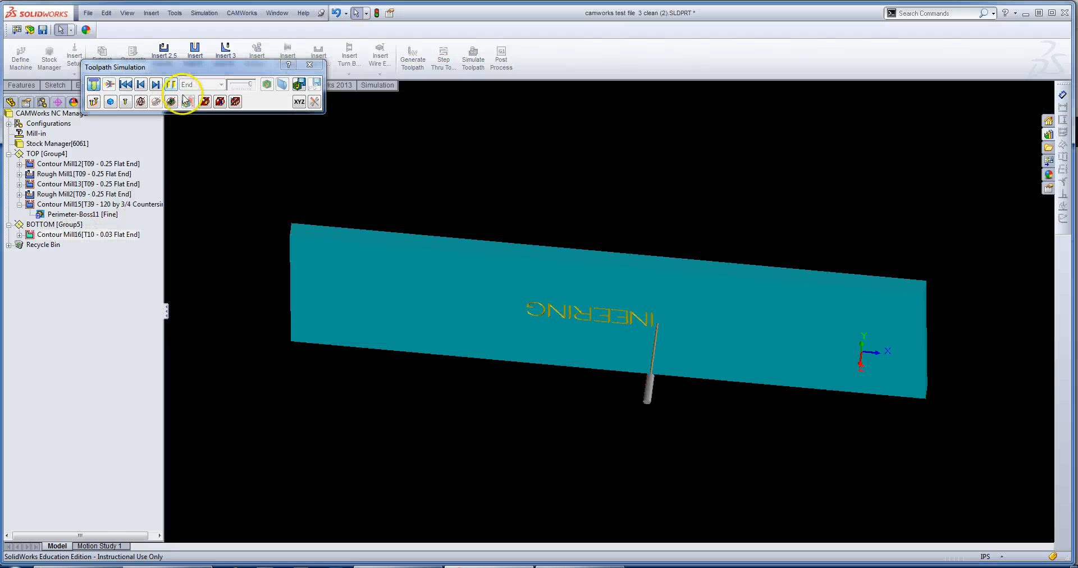
pyautogui.click(309, 66)
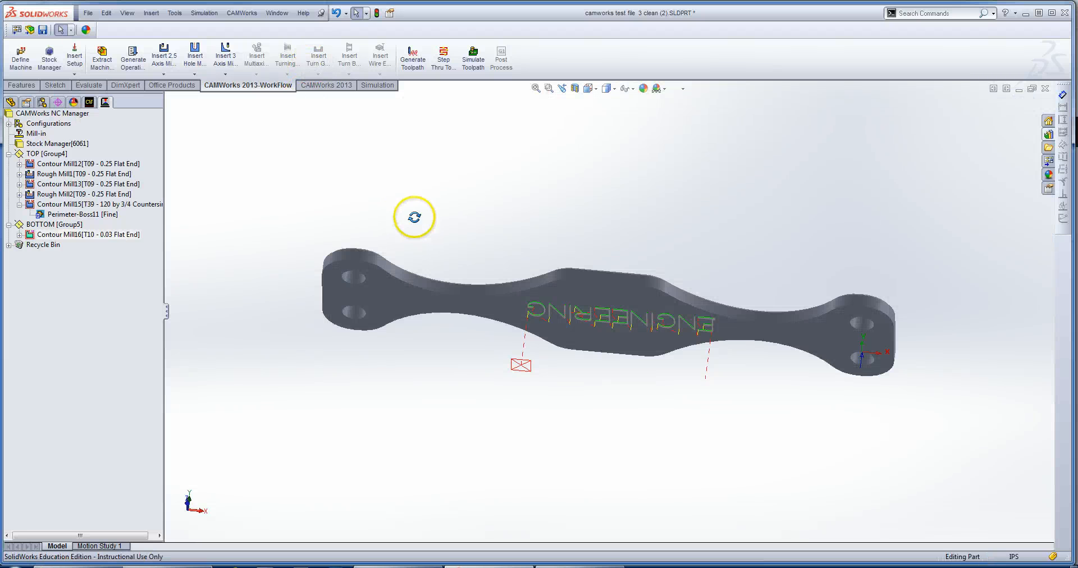
pyautogui.moveTo(415, 218); pyautogui.dragTo(398, 399, button='middle')
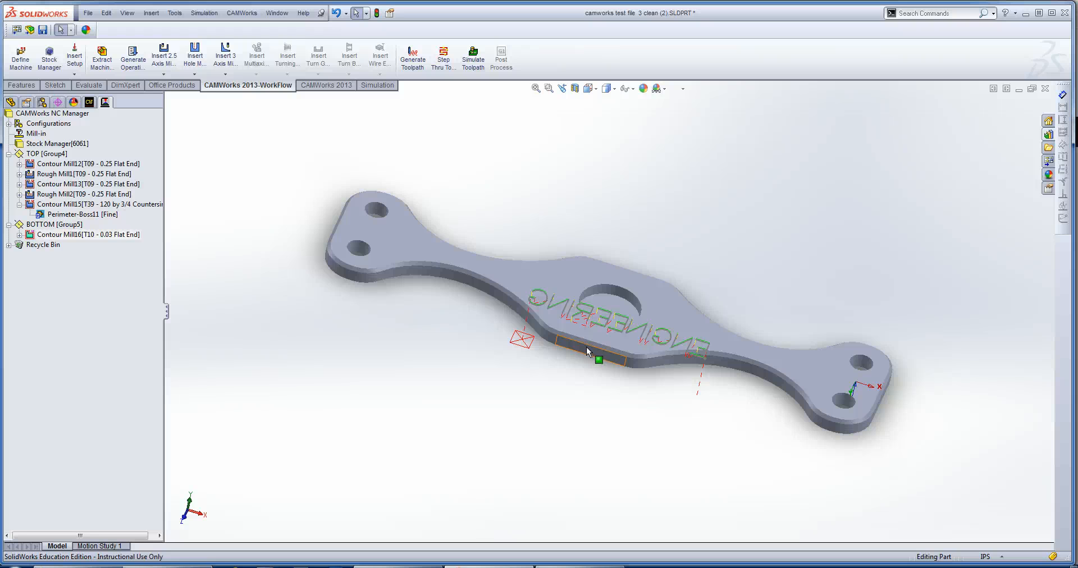
pyautogui.click(569, 305)
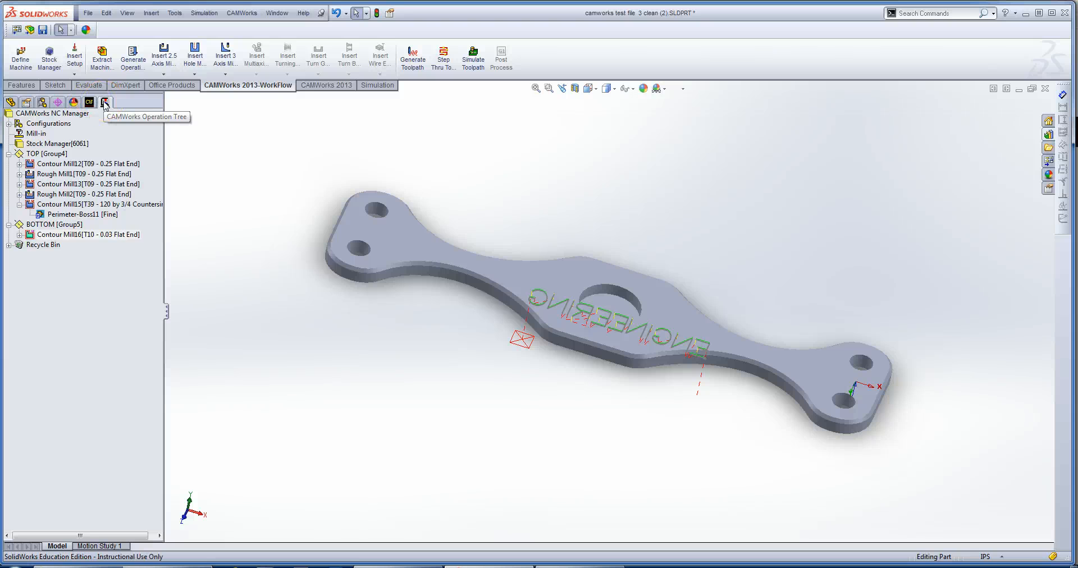
# - Open the first TOP contour mill operation's parameters, keep its feeds and speeds defined by Operation, and set the spindle speed to 10000 rpm
pyautogui.doubleClick(62, 167)
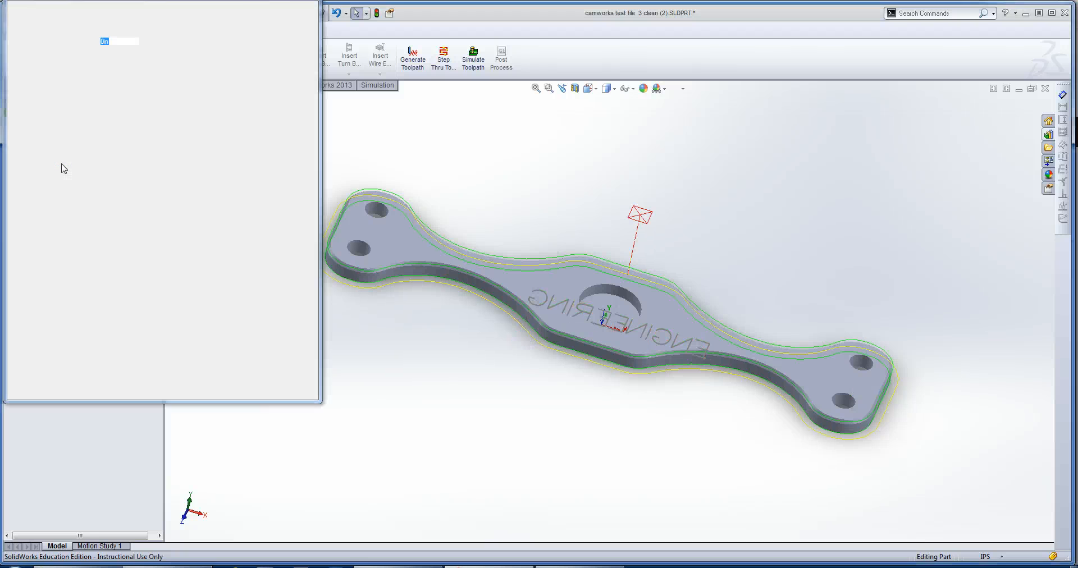
pyautogui.click(25, 11)
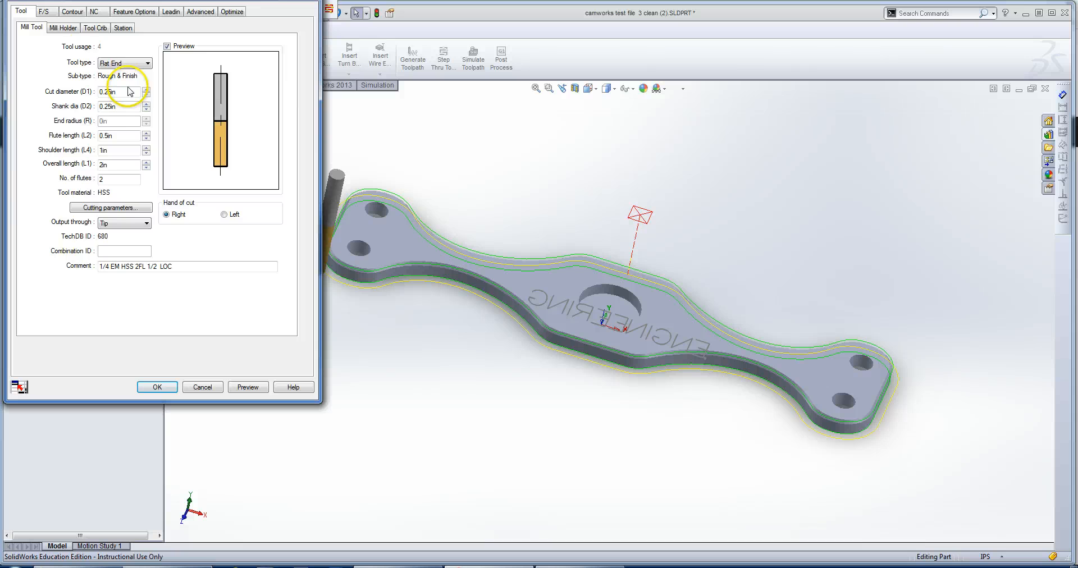
pyautogui.click(45, 12)
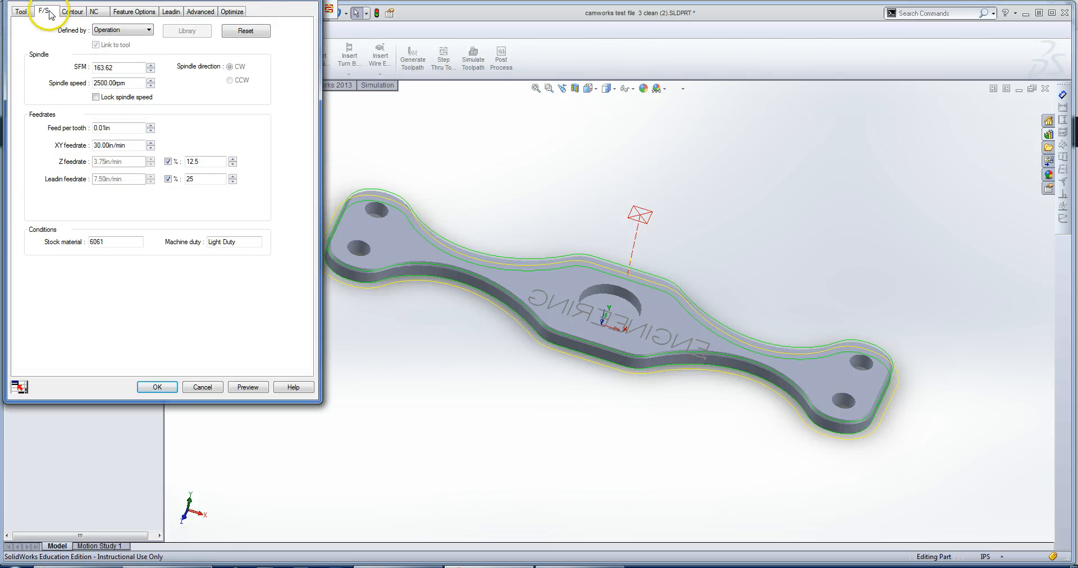
pyautogui.click(114, 29)
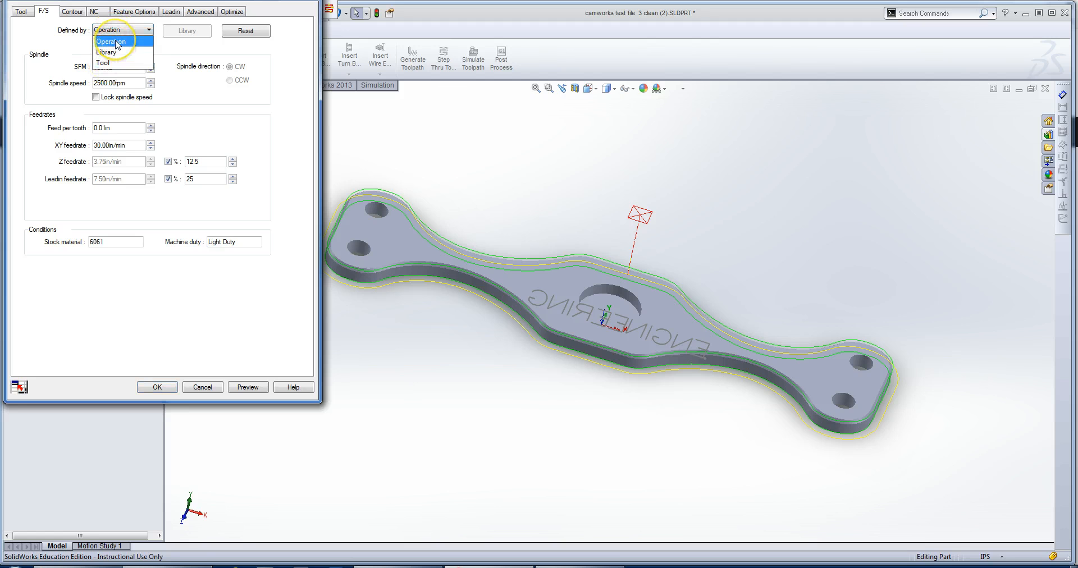
pyautogui.click(111, 41)
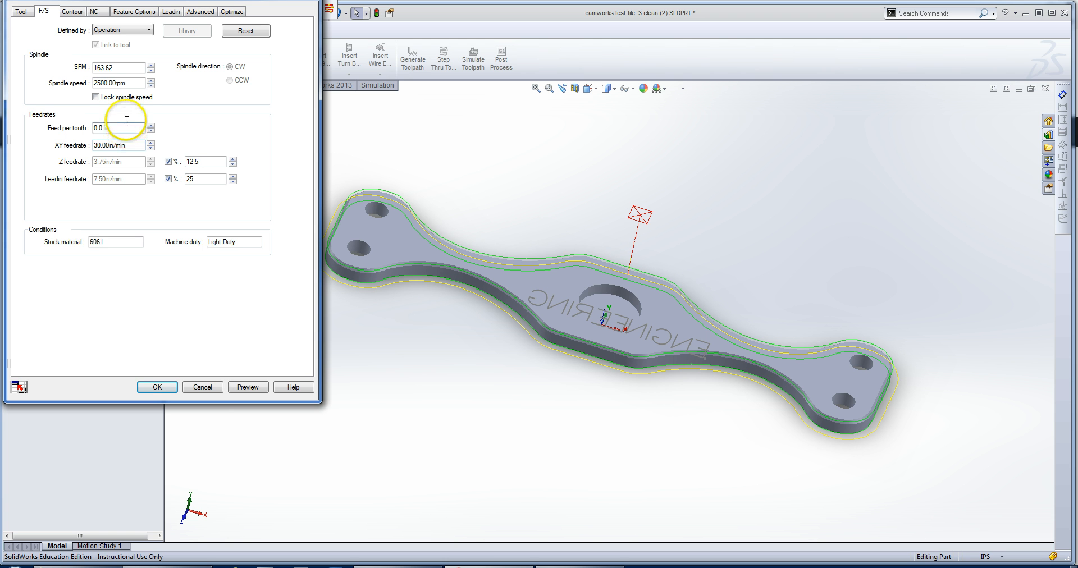
pyautogui.moveTo(138, 83); pyautogui.dragTo(72, 86)
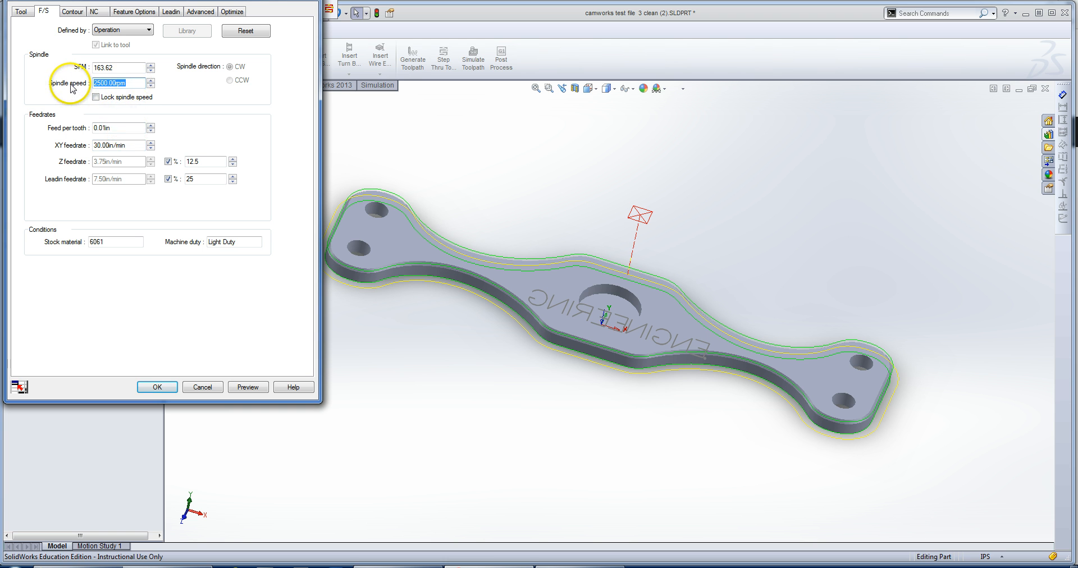
pyautogui.write('10000')
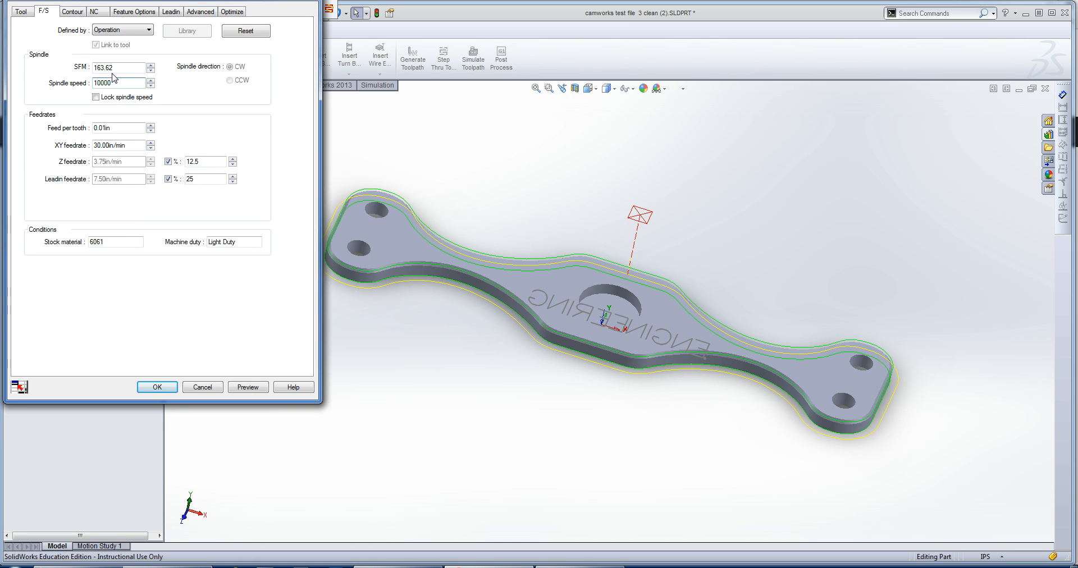
pyautogui.click(115, 68)
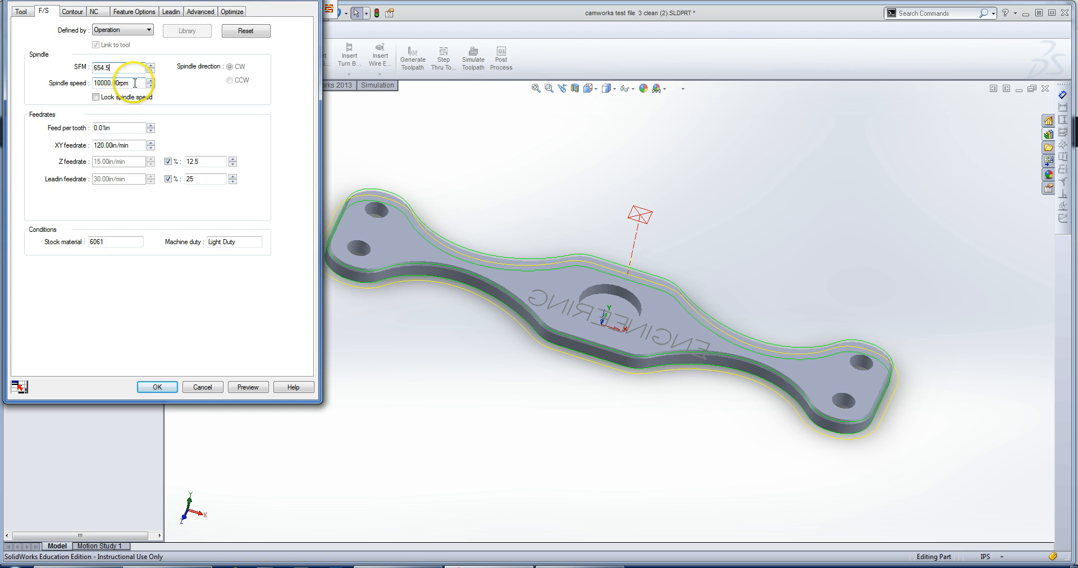
# - Set the contour mill operation's XY feedrate to 5 in/min
pyautogui.moveTo(144, 145); pyautogui.dragTo(65, 142)
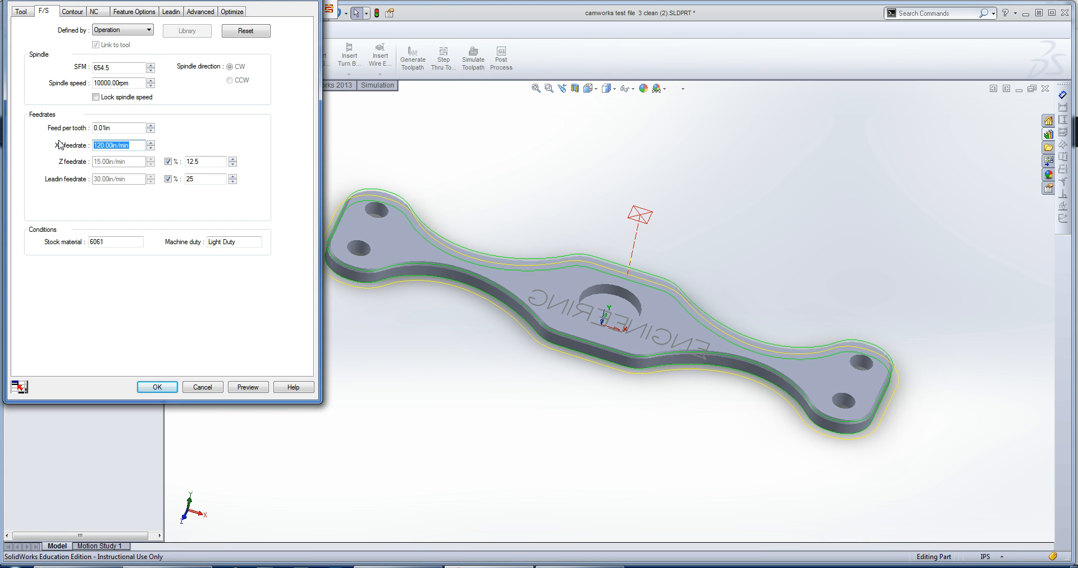
pyautogui.write('5')
pyautogui.click(119, 128)
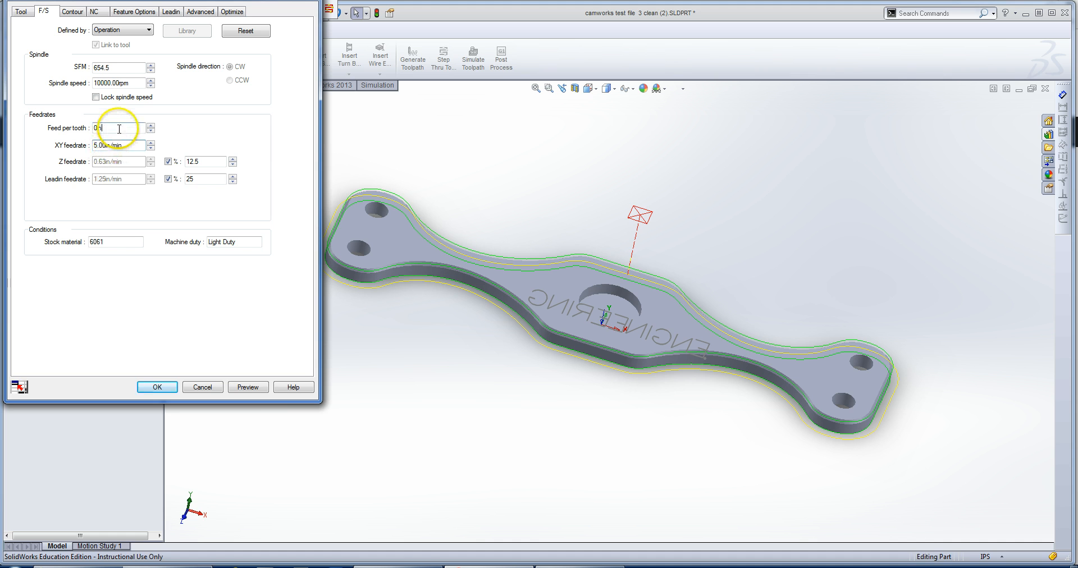
pyautogui.press('Tab')
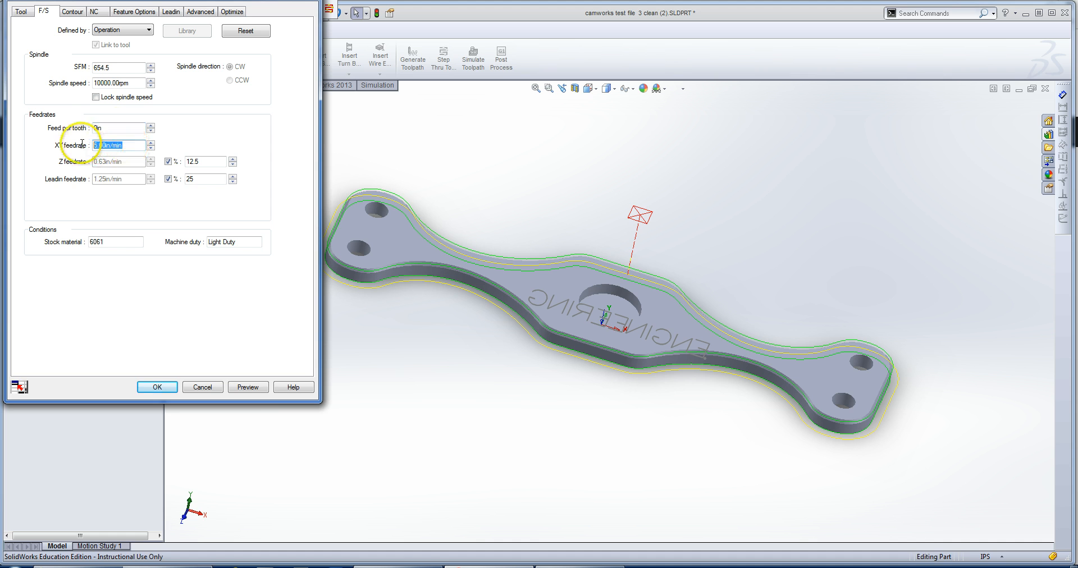
# - Set the contour mill operation's rapid plane distance to 1 in from the top of stock
pyautogui.click(94, 12)
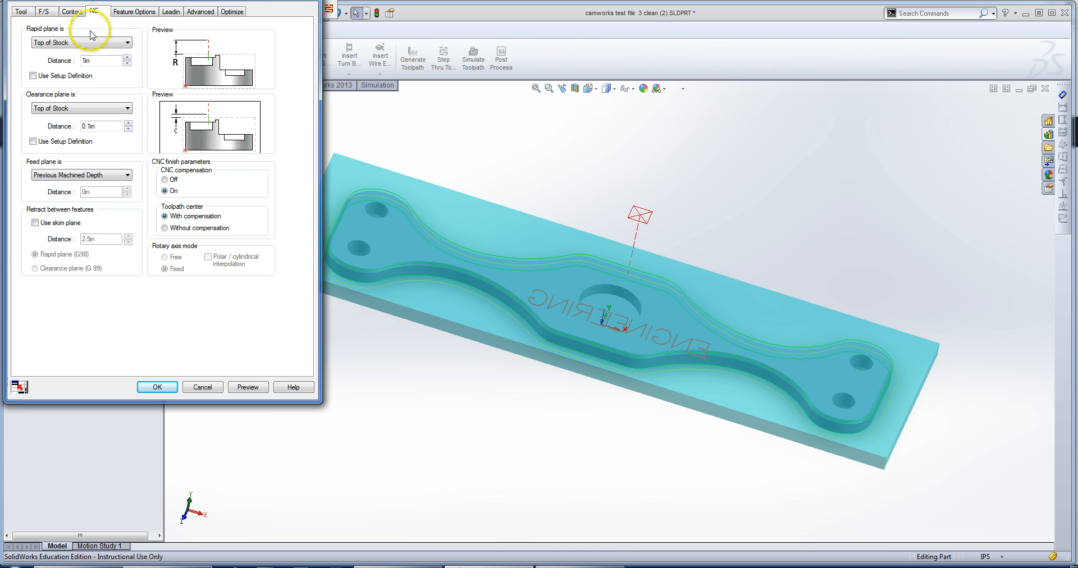
pyautogui.doubleClick(86, 60)
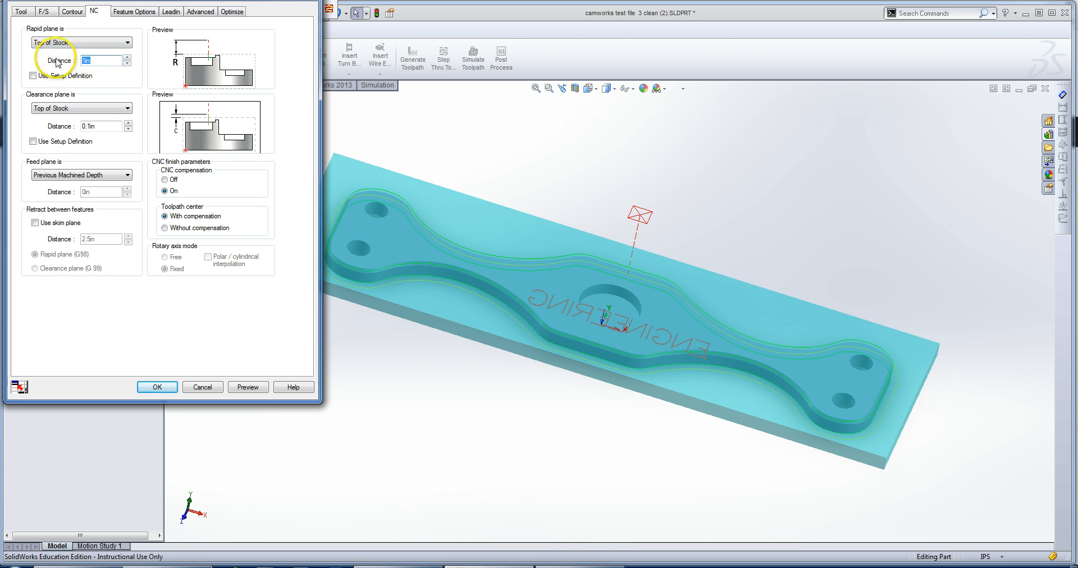
pyautogui.write('5')
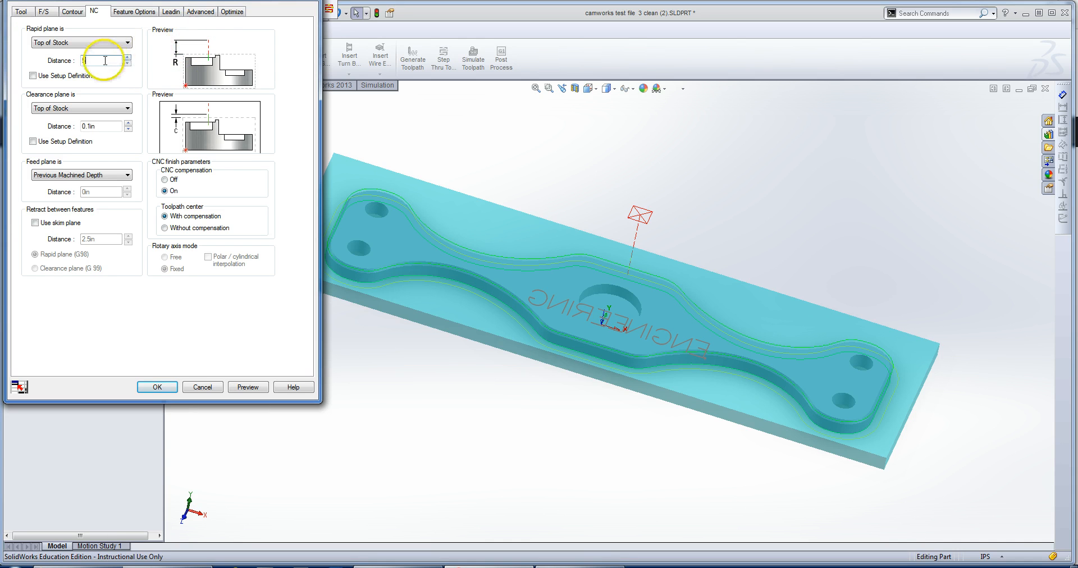
pyautogui.doubleClick(84, 60)
pyautogui.write('1')
pyautogui.click(83, 62)
# - Try expressing the contour mill's first and max cut amounts as percentages, and switch them back to inches
pyautogui.click(71, 12)
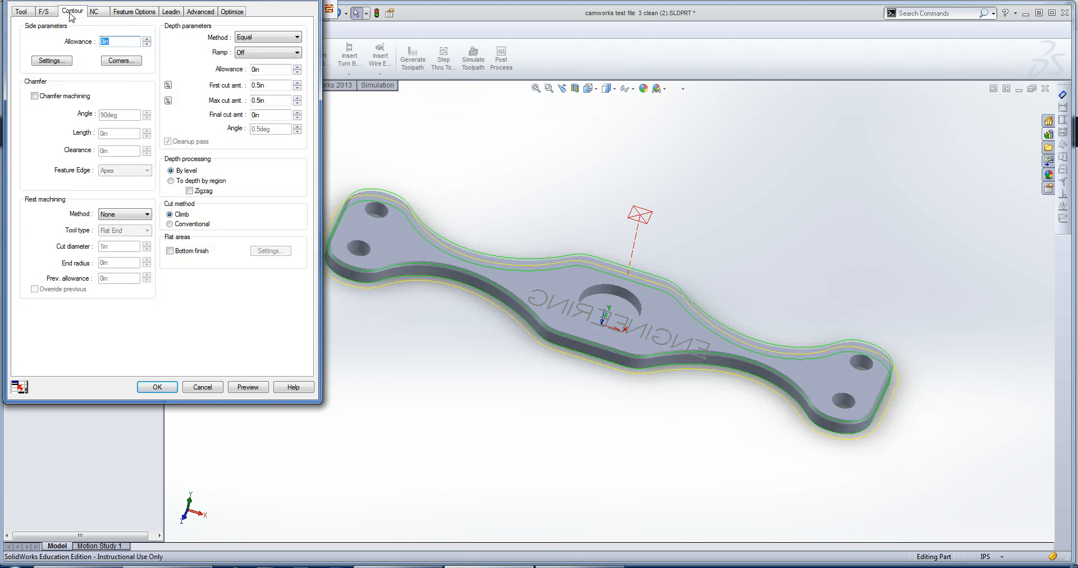
pyautogui.click(78, 17)
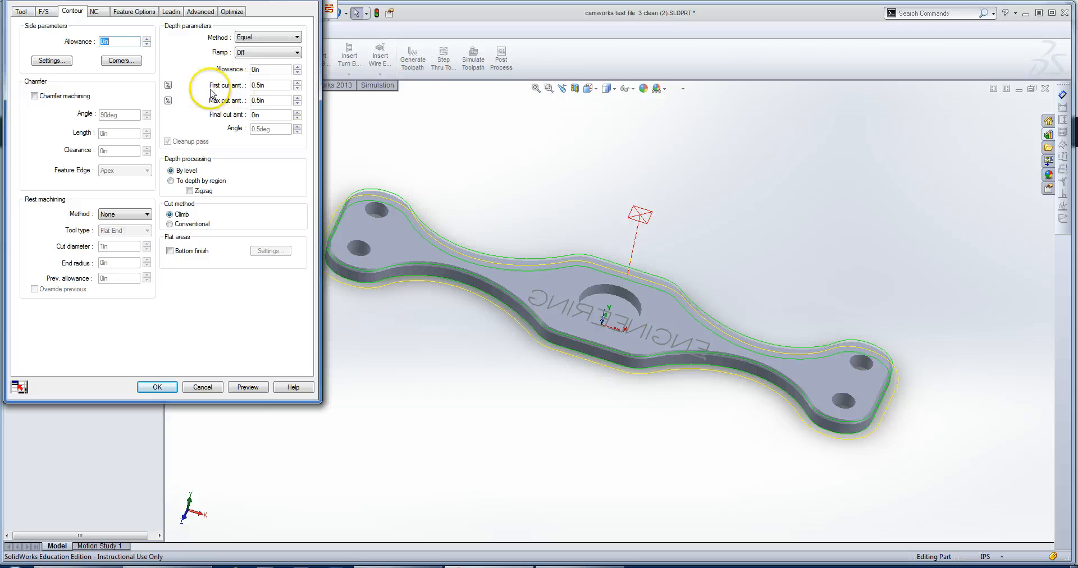
pyautogui.click(168, 85)
pyautogui.click(168, 101)
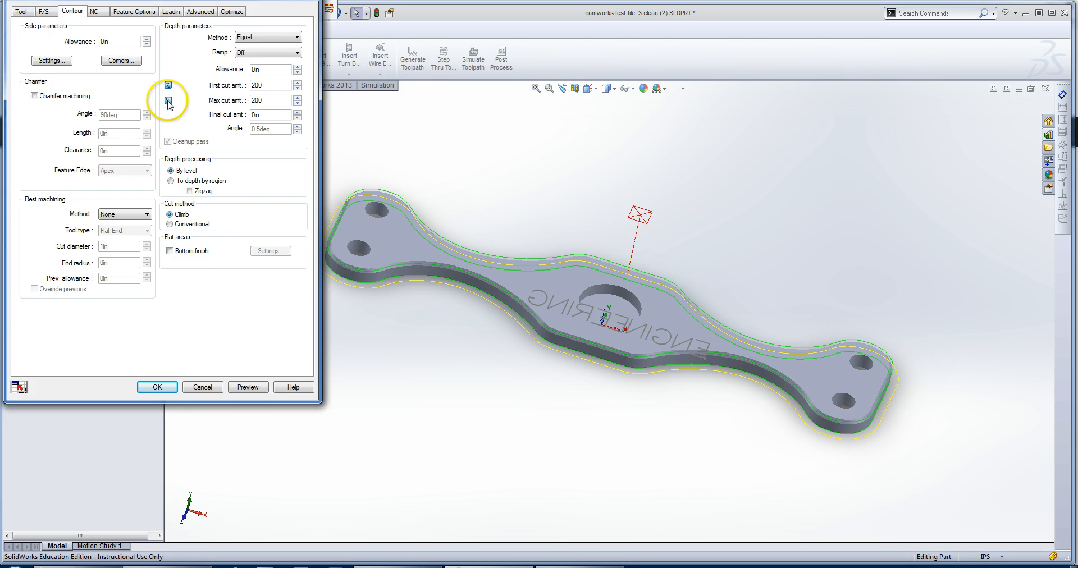
pyautogui.click(168, 100)
pyautogui.click(167, 85)
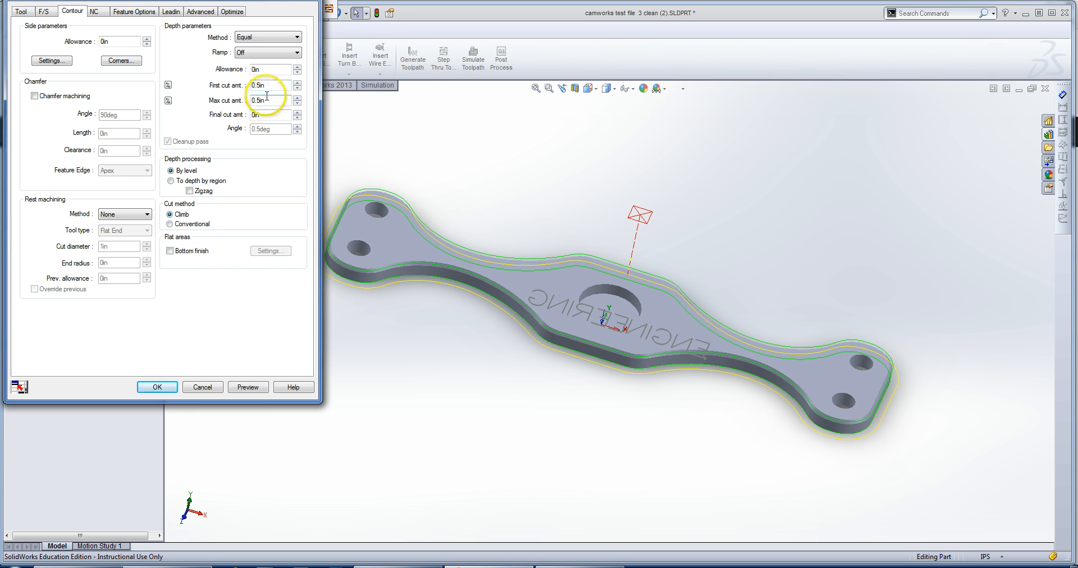
# - Set the contour mill's first and max cut amounts to 0.1 in, recheck its feeds and speeds, and accept the parameters
pyautogui.moveTo(272, 86); pyautogui.dragTo(231, 89)
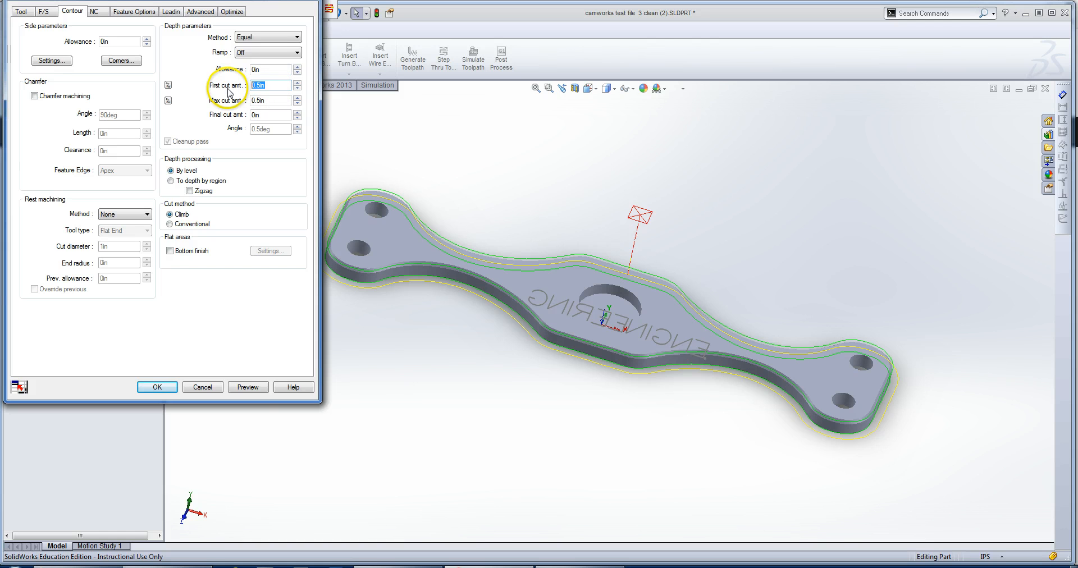
pyautogui.write('.1')
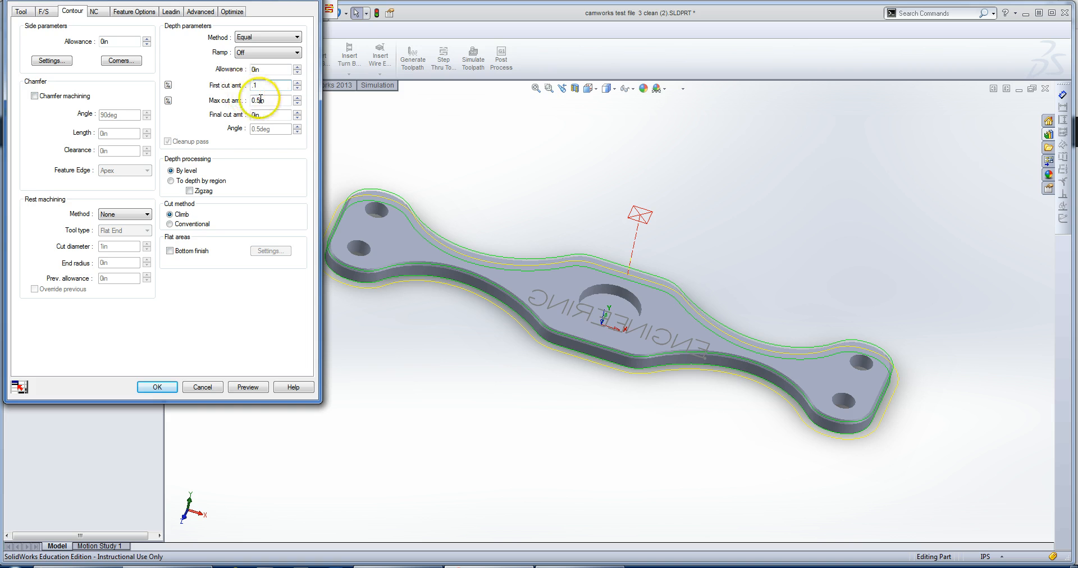
pyautogui.moveTo(275, 100); pyautogui.dragTo(236, 103)
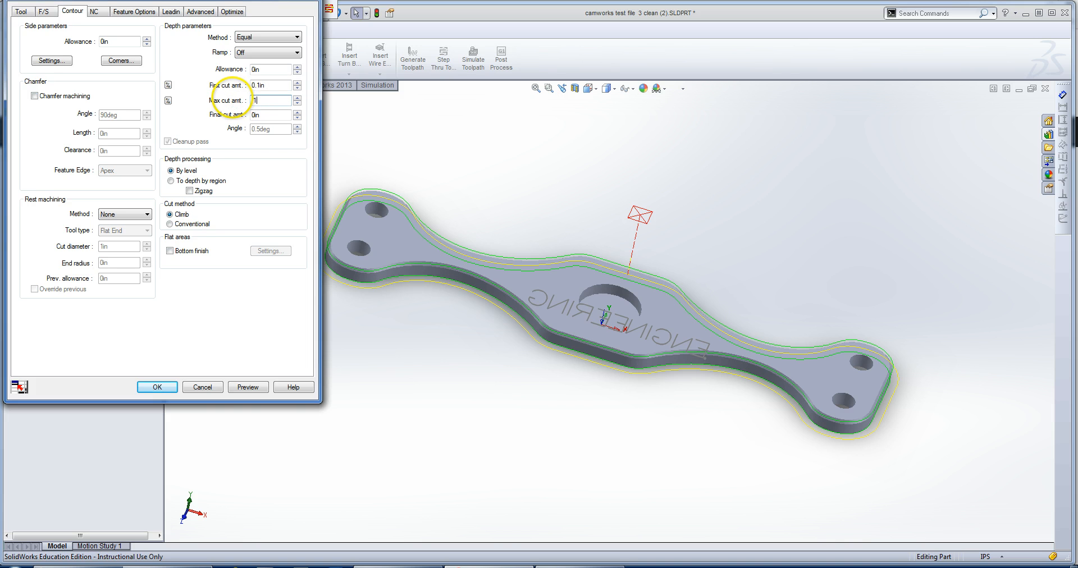
pyautogui.write('.1')
pyautogui.click(270, 85)
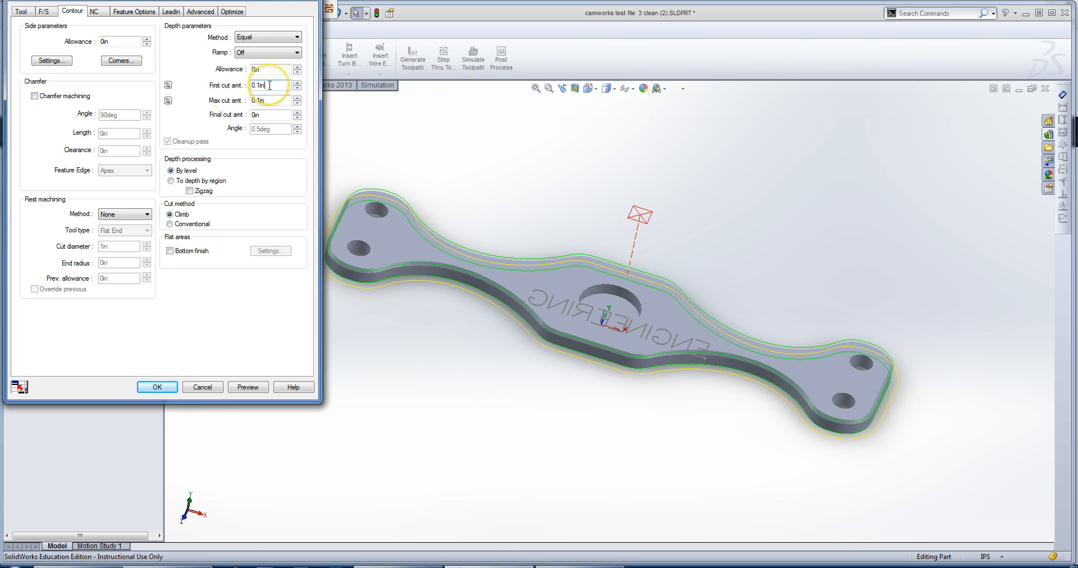
pyautogui.click(269, 99)
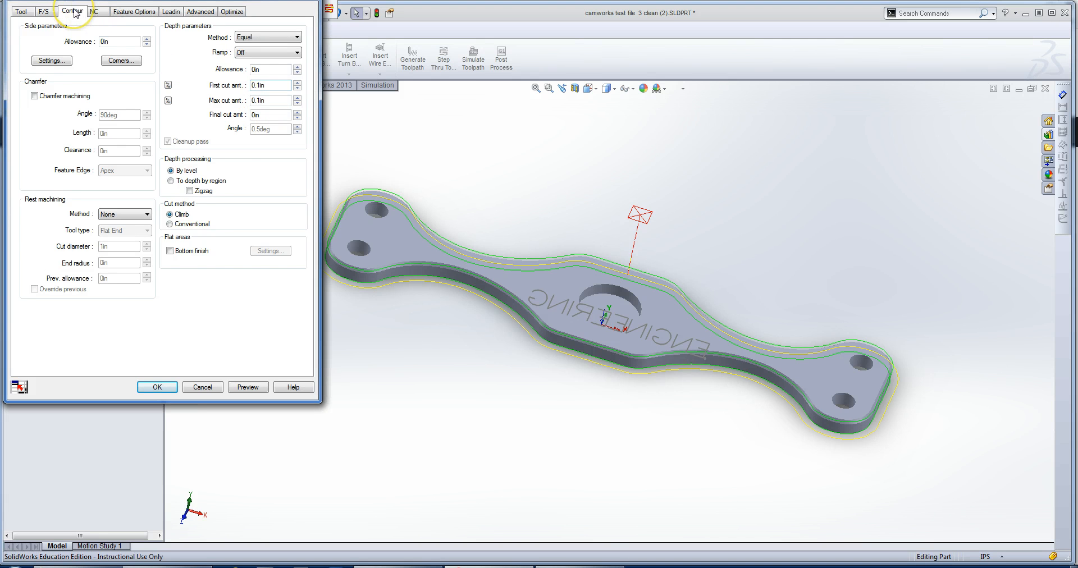
pyautogui.click(43, 11)
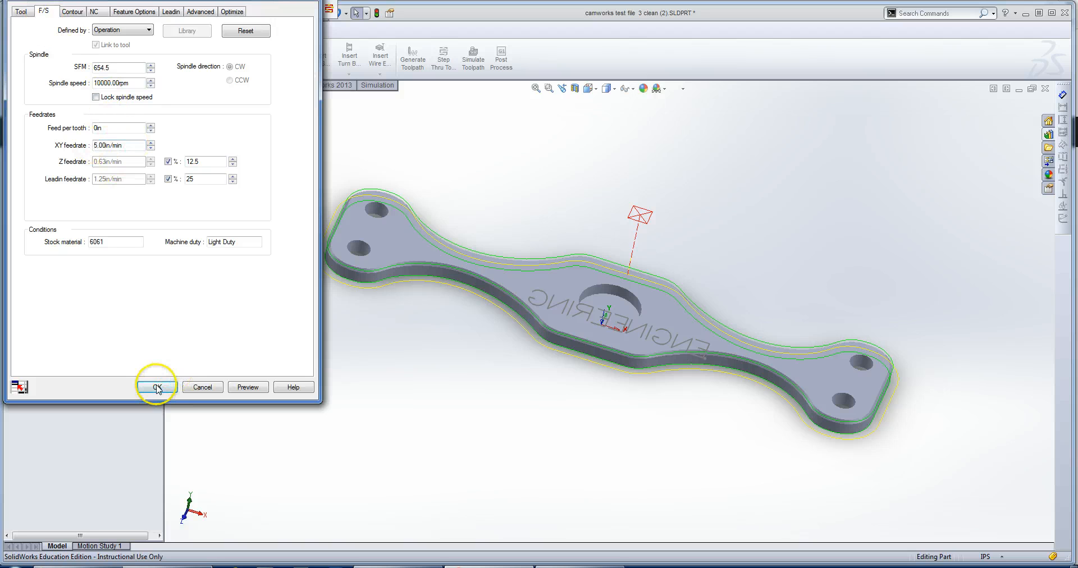
pyautogui.click(157, 387)
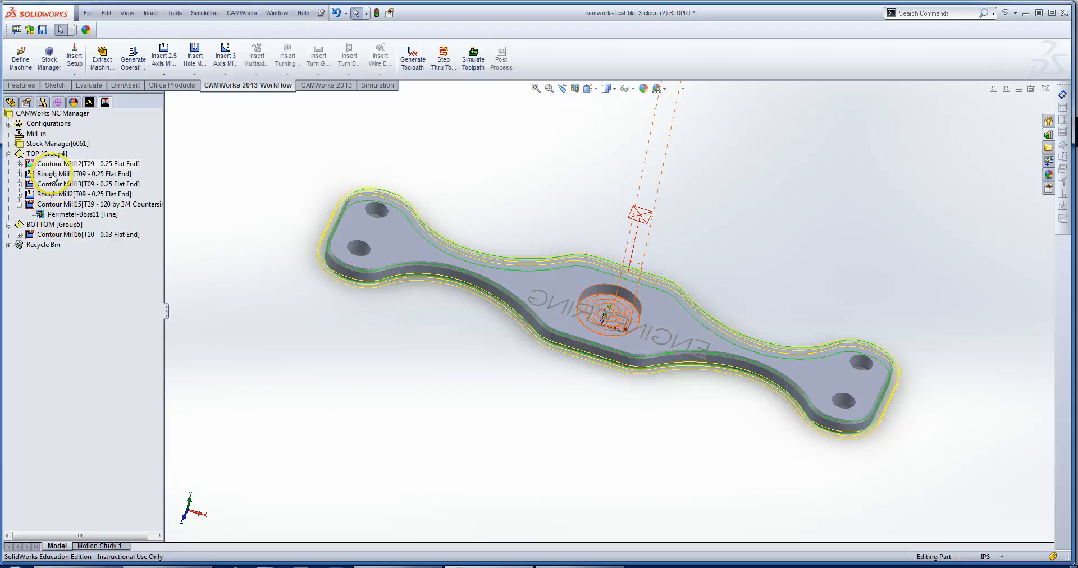
# - Open the Rough Mill1 parameters, define its feeds and speeds by Operation, and set the XY feedrate to 5 in/min
pyautogui.doubleClick(54, 175)
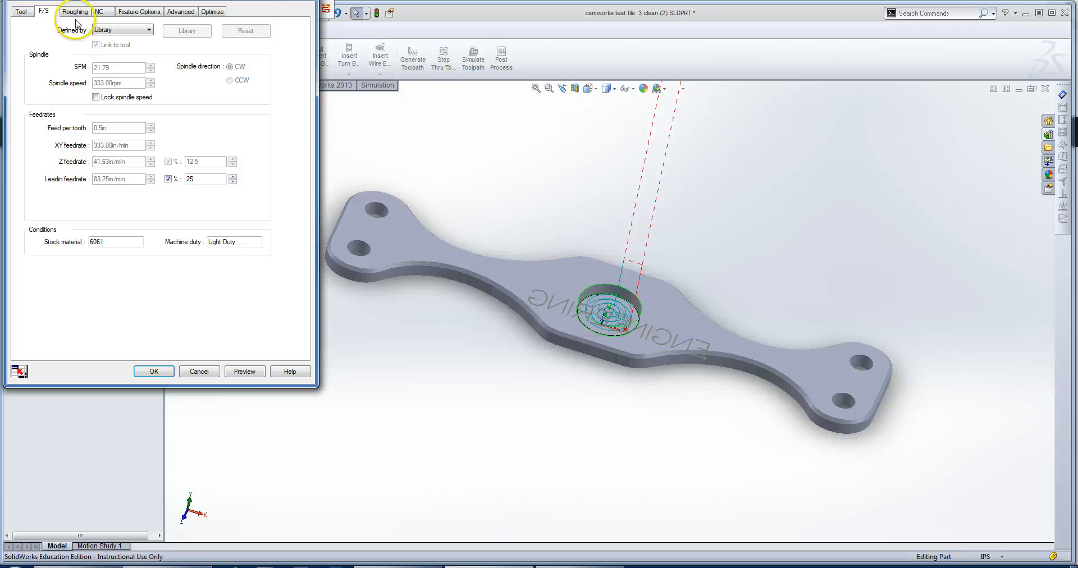
pyautogui.click(112, 35)
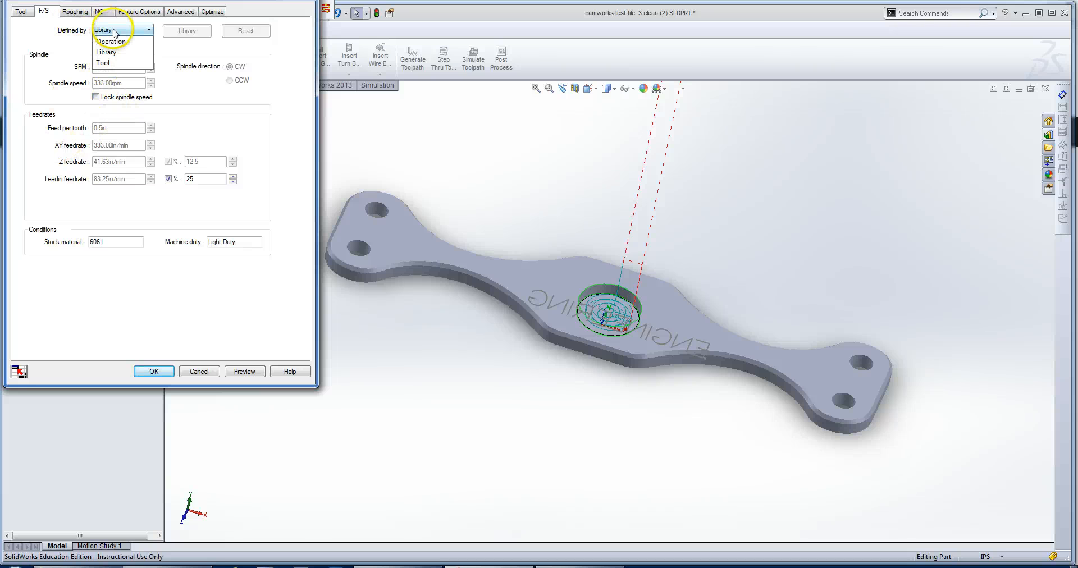
pyautogui.click(110, 46)
pyautogui.moveTo(134, 143); pyautogui.dragTo(63, 134)
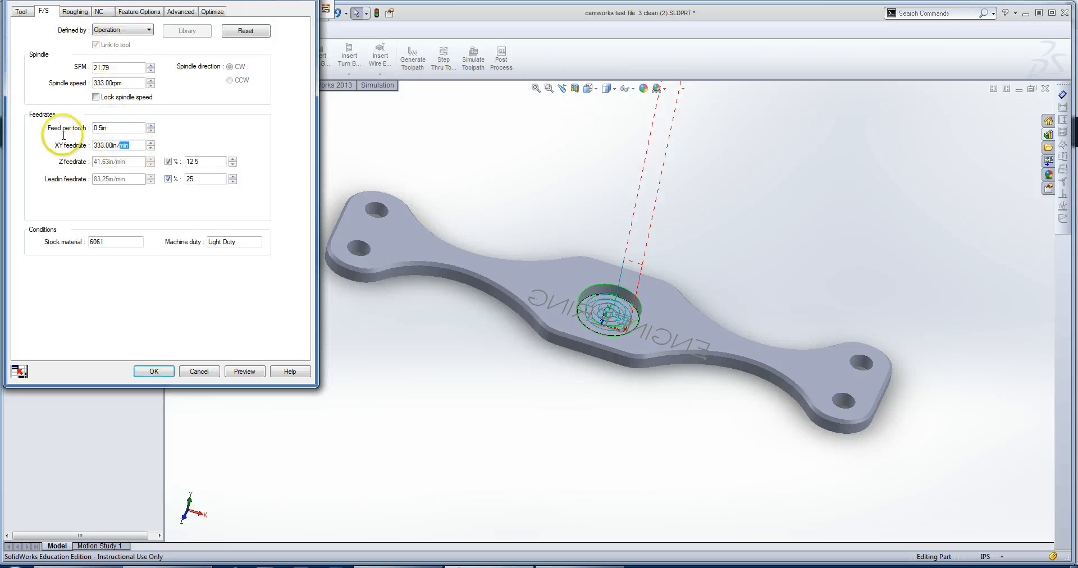
pyautogui.write('5')
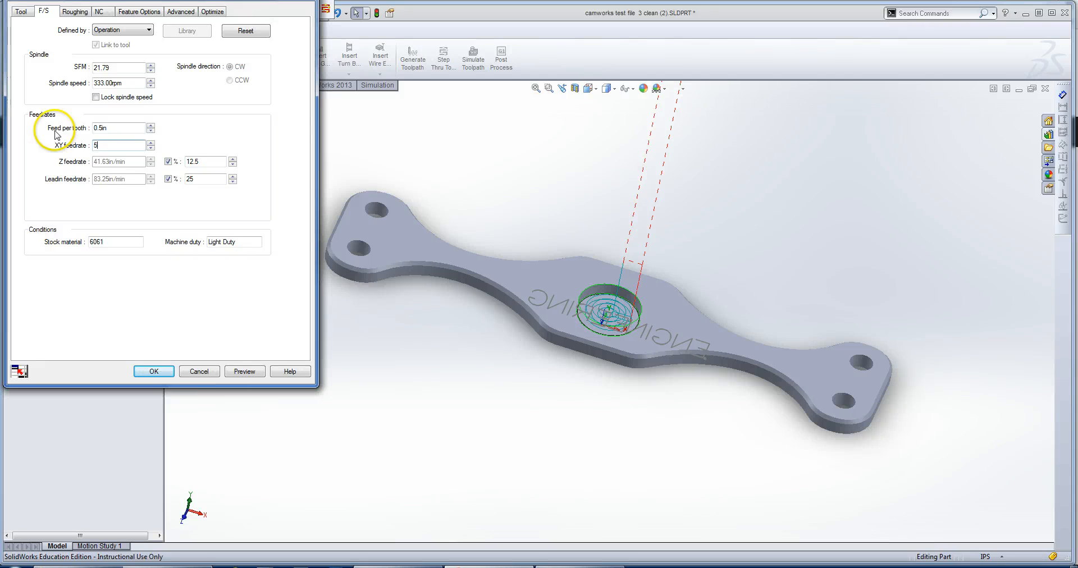
pyautogui.click(120, 128)
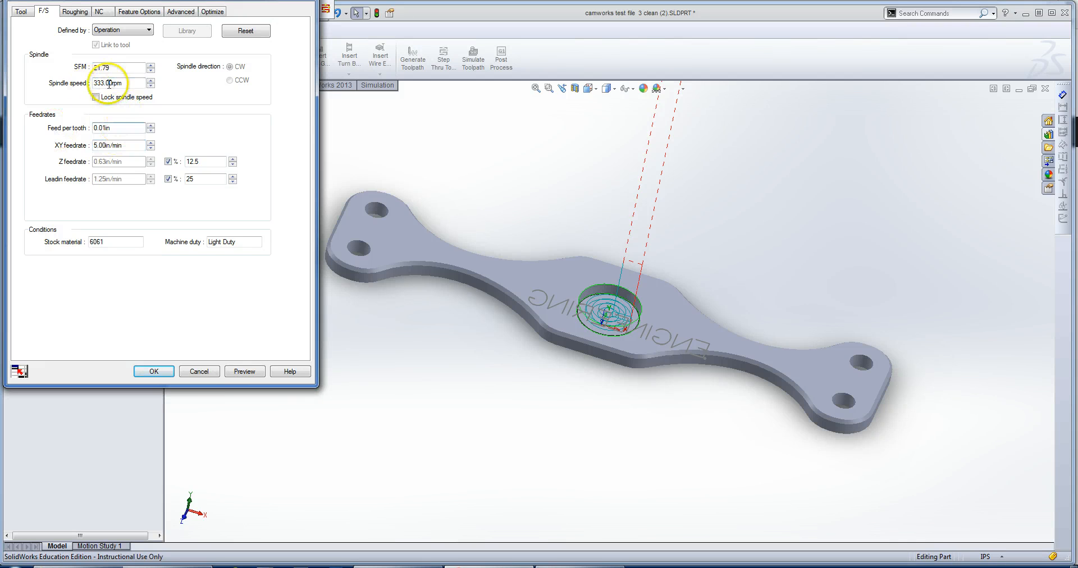
pyautogui.click(104, 146)
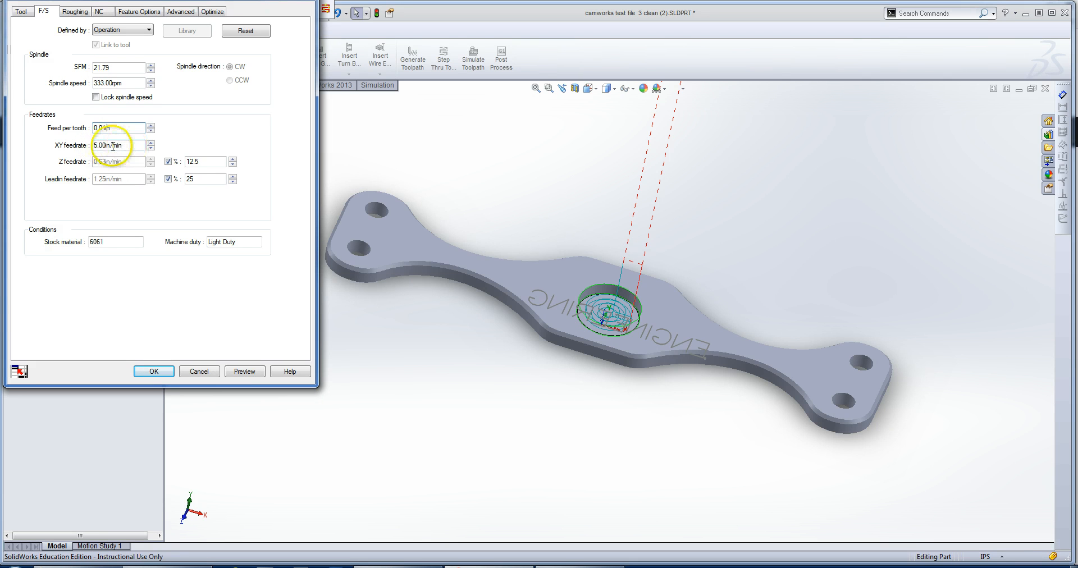
pyautogui.click(84, 78)
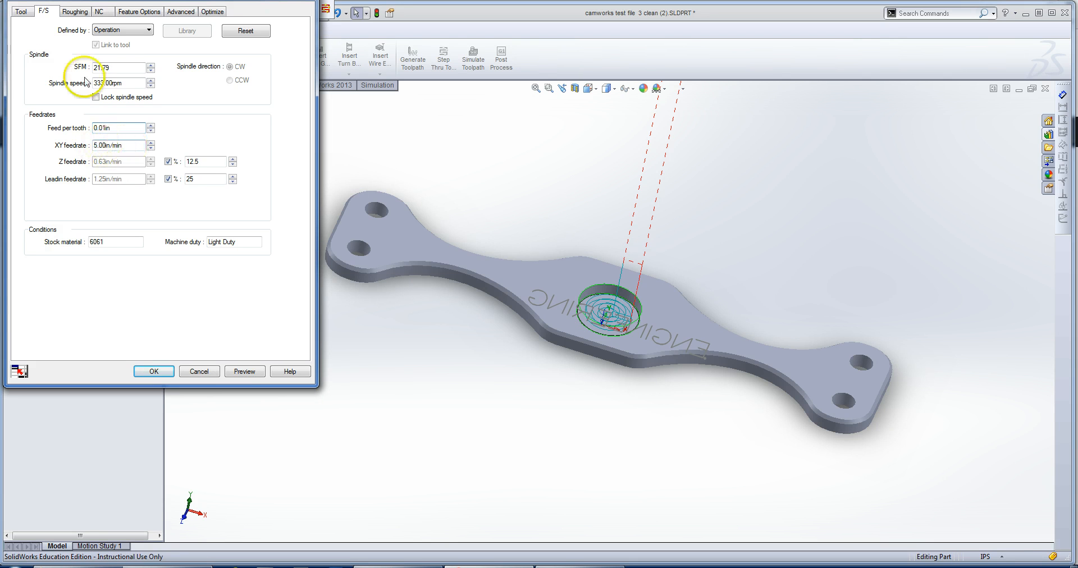
# - Switch the rough mill's first and max cut amounts from percentages to absolute values of 0.1 in
pyautogui.click(75, 13)
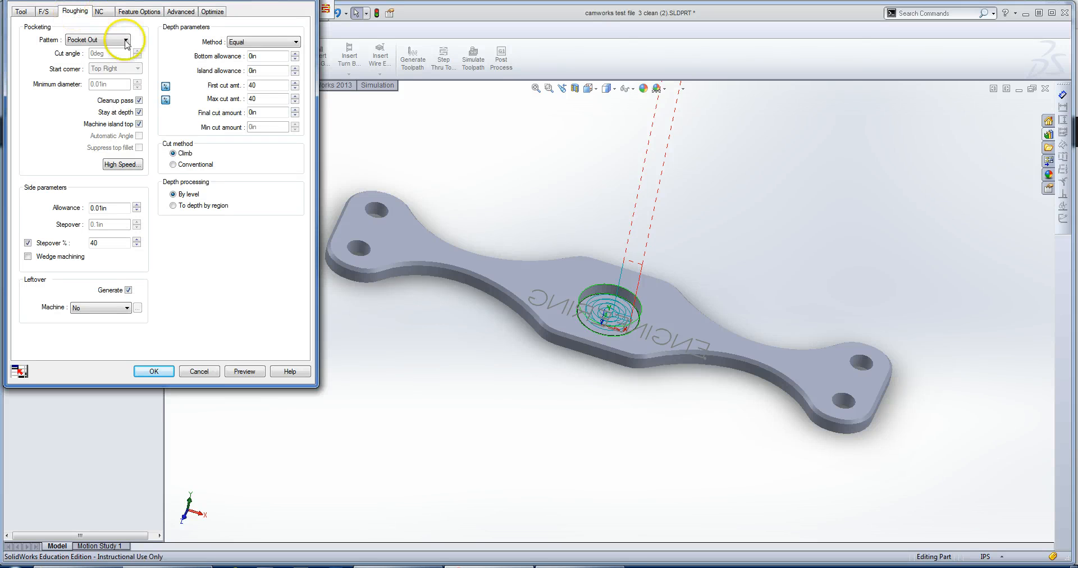
pyautogui.click(165, 86)
pyautogui.click(166, 100)
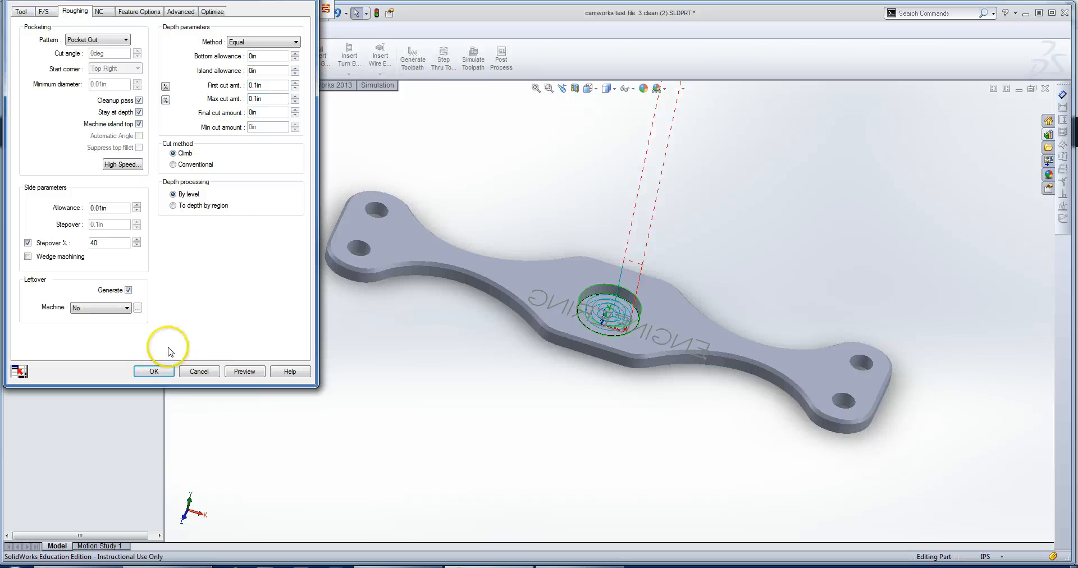
# - Set the rough mill's rapid plane distance from the top of stock to 1 in and accept the operation parameters
pyautogui.click(98, 11)
pyautogui.click(99, 62)
pyautogui.moveTo(99, 62); pyautogui.dragTo(47, 61)
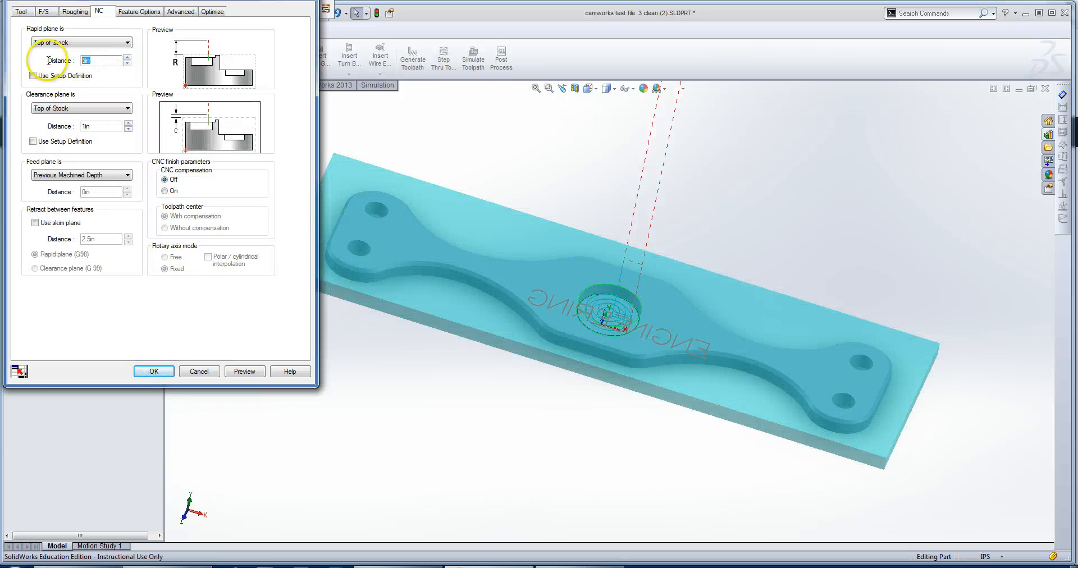
pyautogui.write('1')
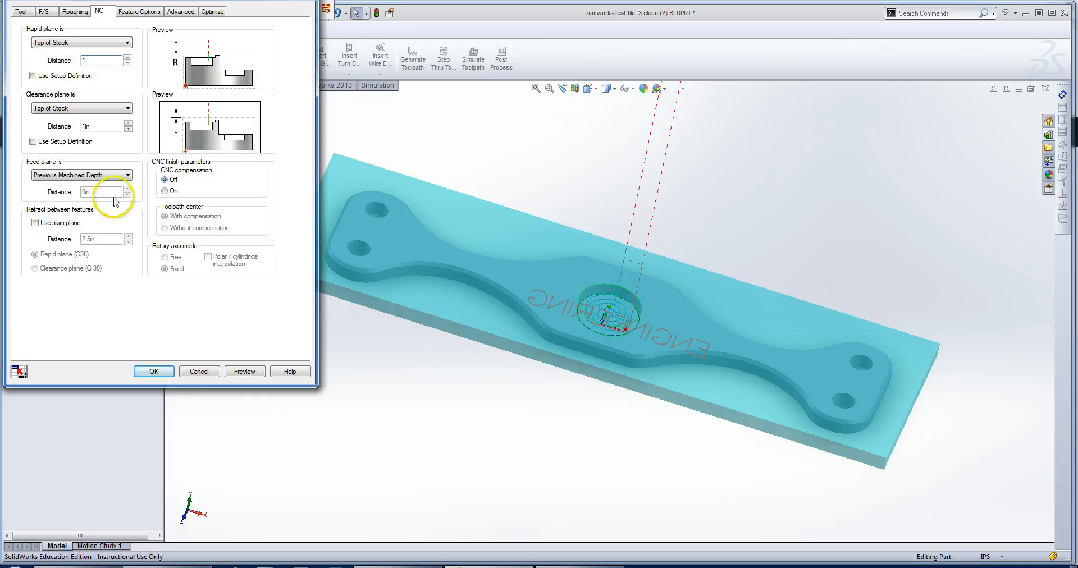
pyautogui.click(150, 371)
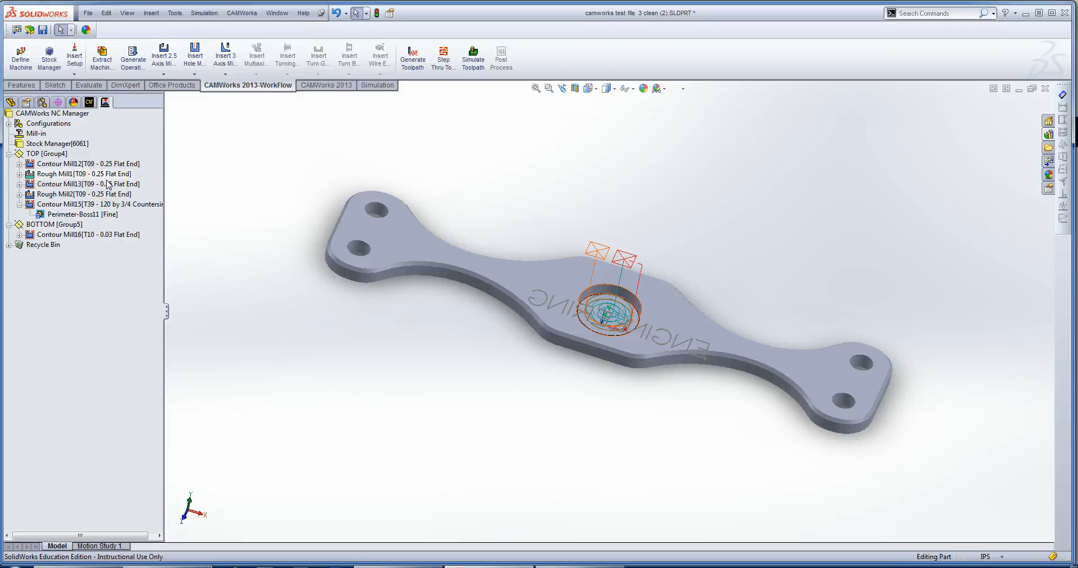
# - Open the Mill-in machine definition from the CAMWorks feature tree, dismiss the message, and bring up its post processor settings
pyautogui.click(324, 87)
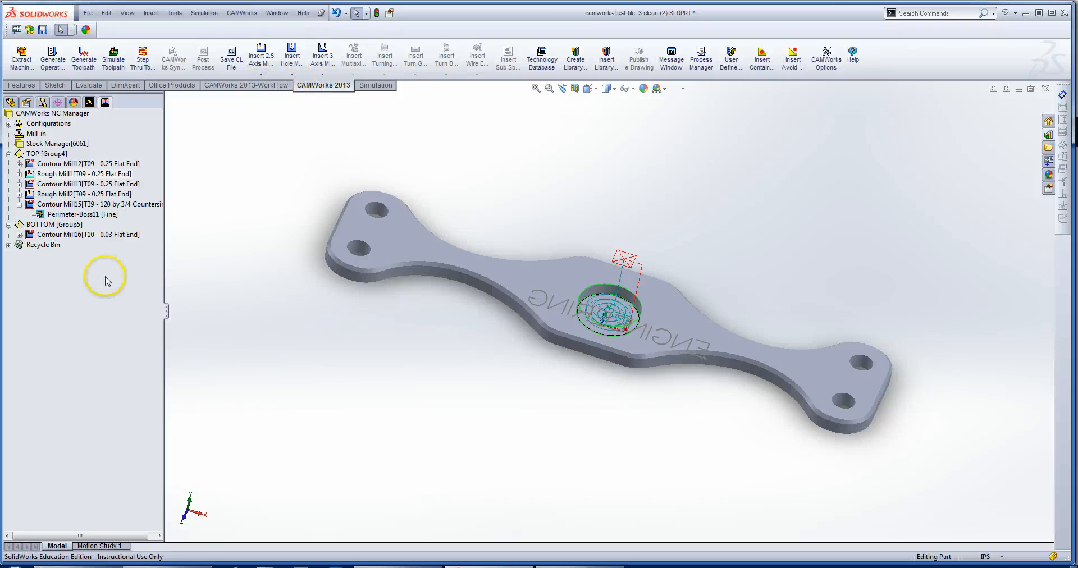
pyautogui.click(145, 444)
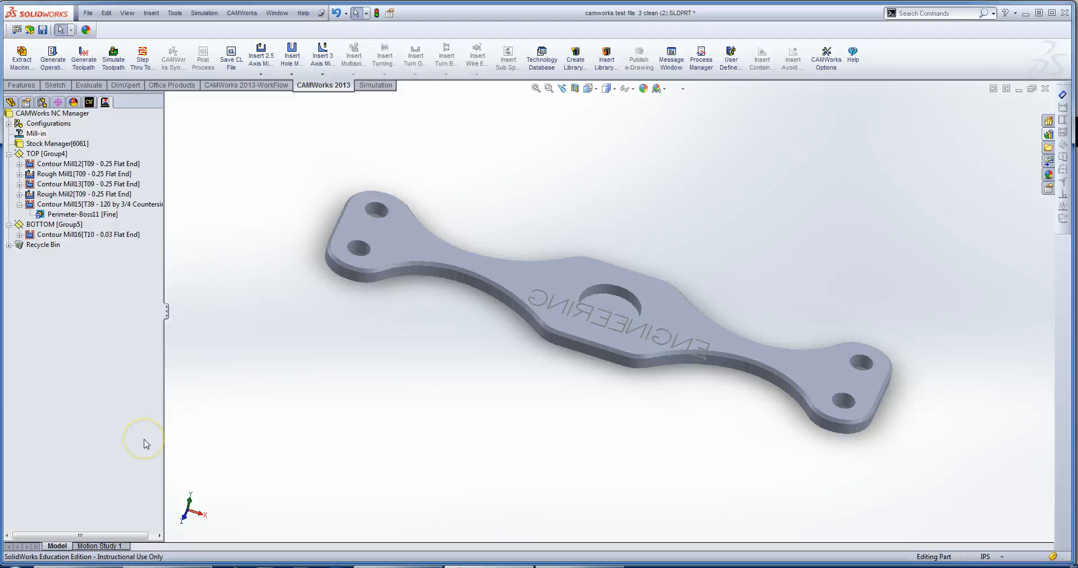
pyautogui.click(70, 175)
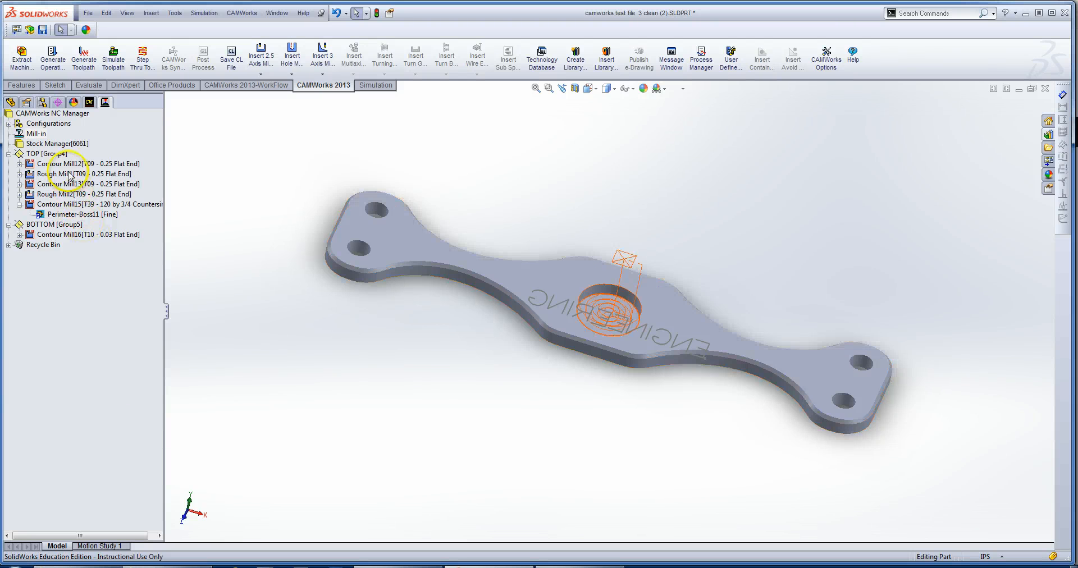
pyautogui.click(90, 101)
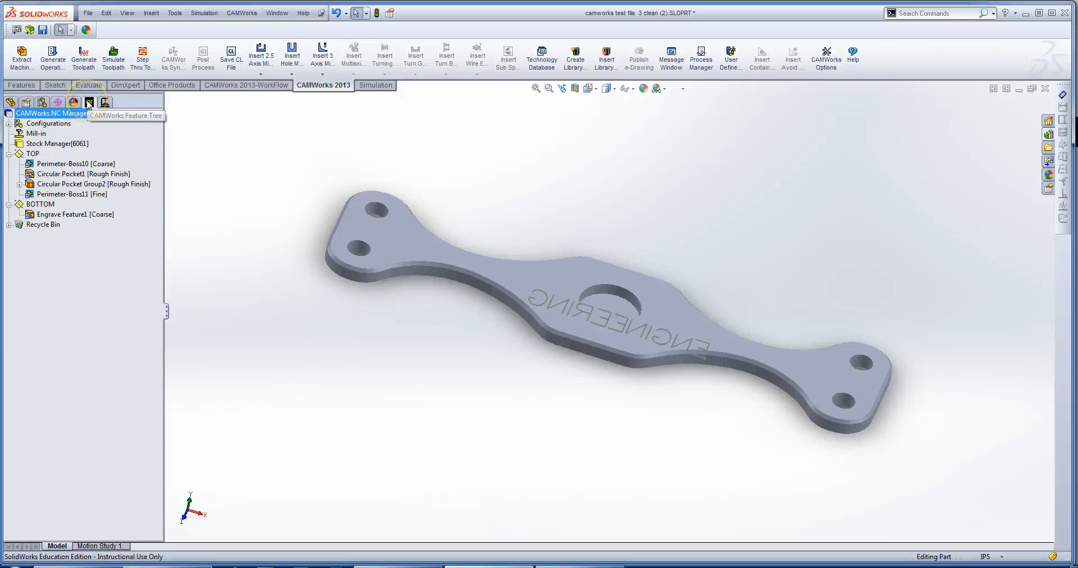
pyautogui.click(34, 134)
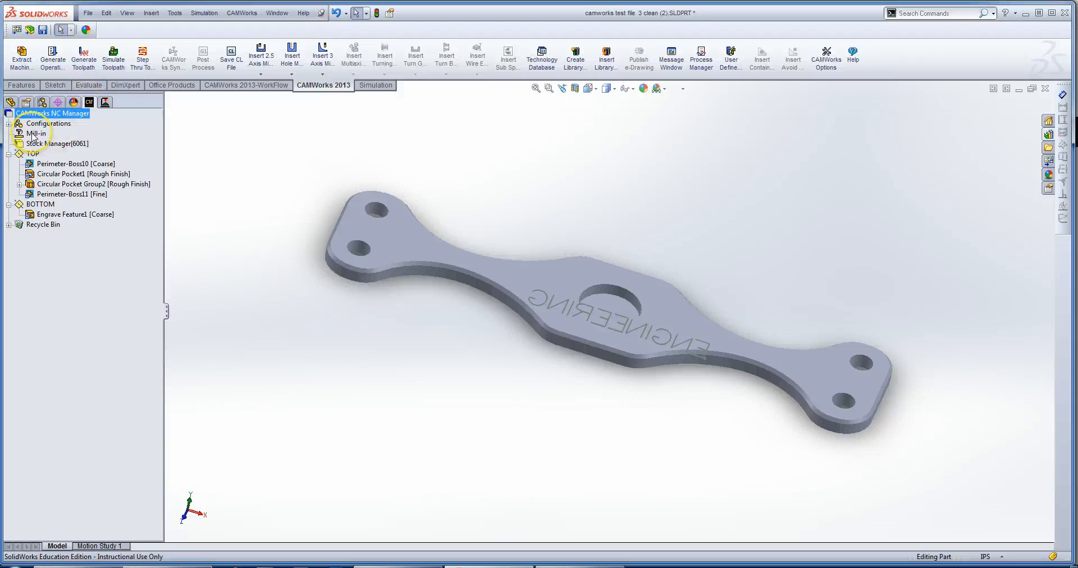
pyautogui.doubleClick(34, 135)
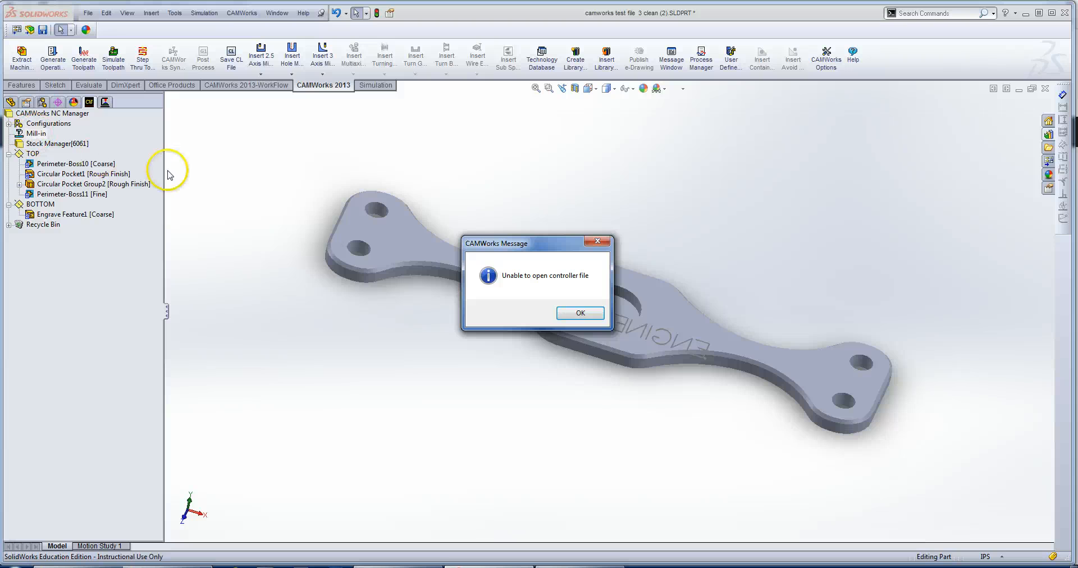
pyautogui.click(585, 316)
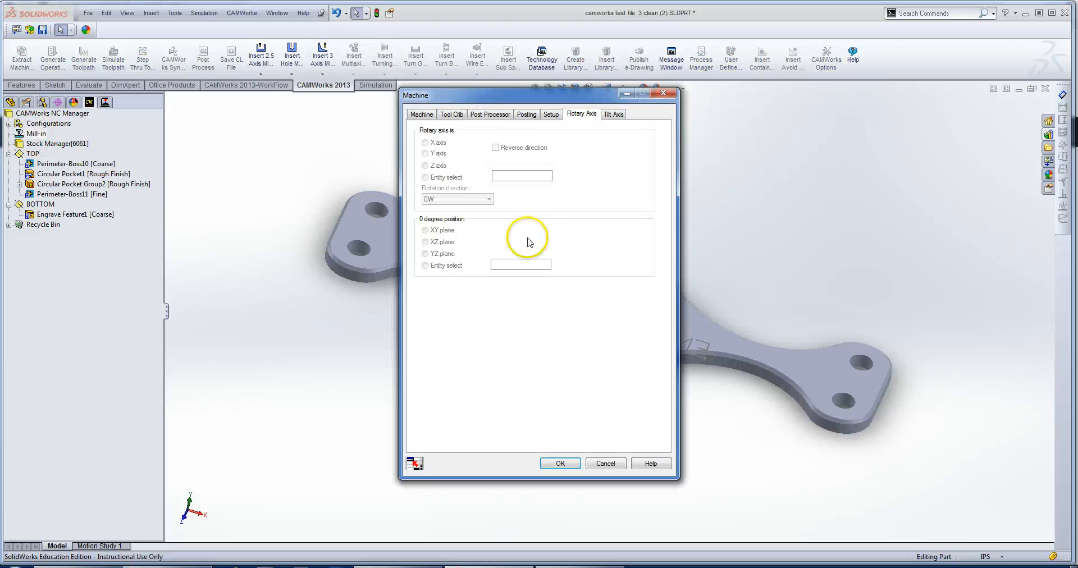
pyautogui.click(488, 115)
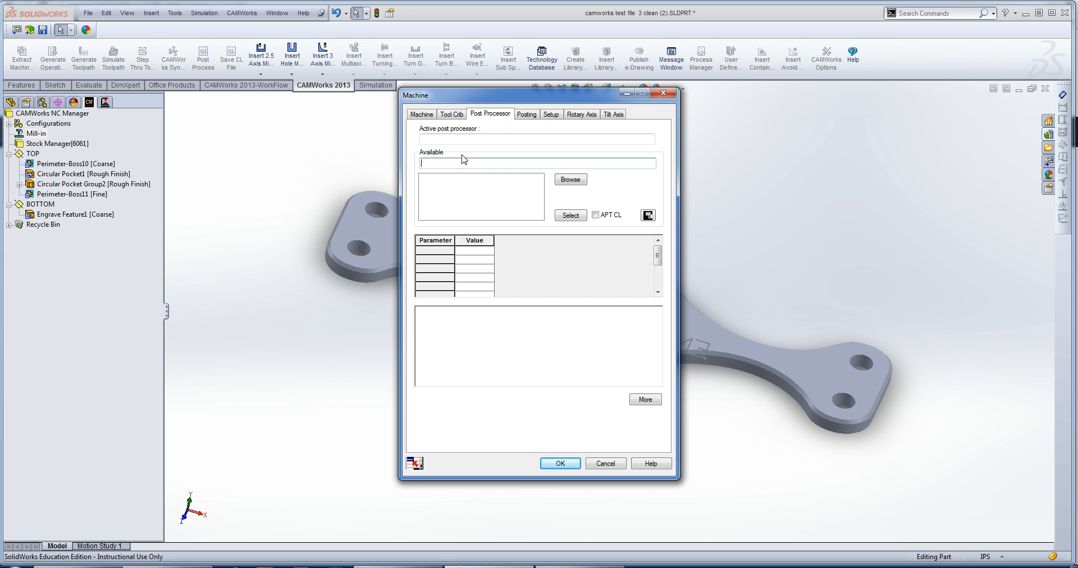
# - Browse to the posts folder inside My Documents > MASTERCAM STUFF and load the techno.ctl controller file
pyautogui.click(569, 181)
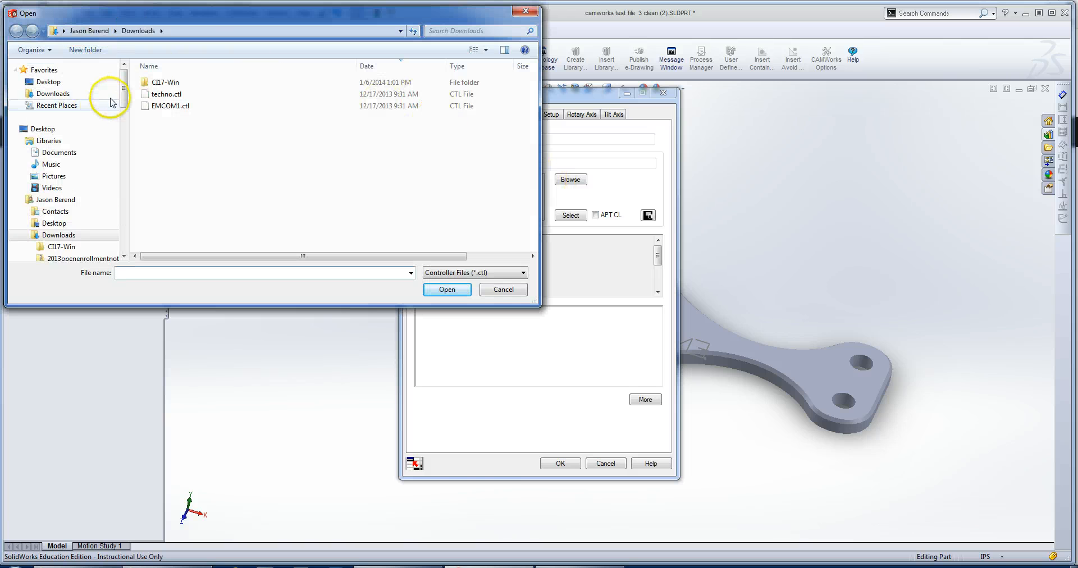
pyautogui.moveTo(123, 98); pyautogui.dragTo(124, 195)
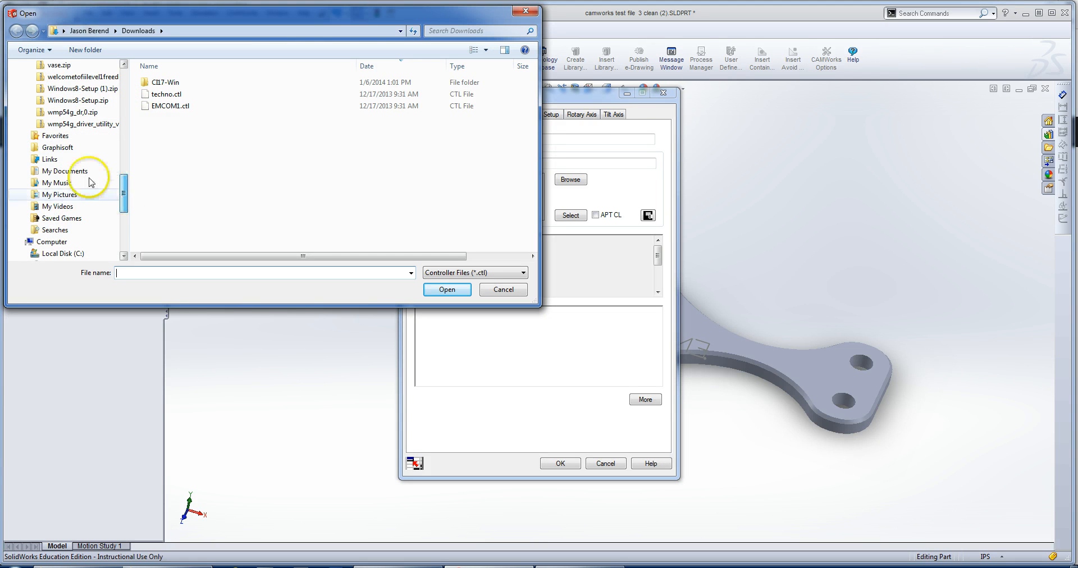
pyautogui.click(60, 173)
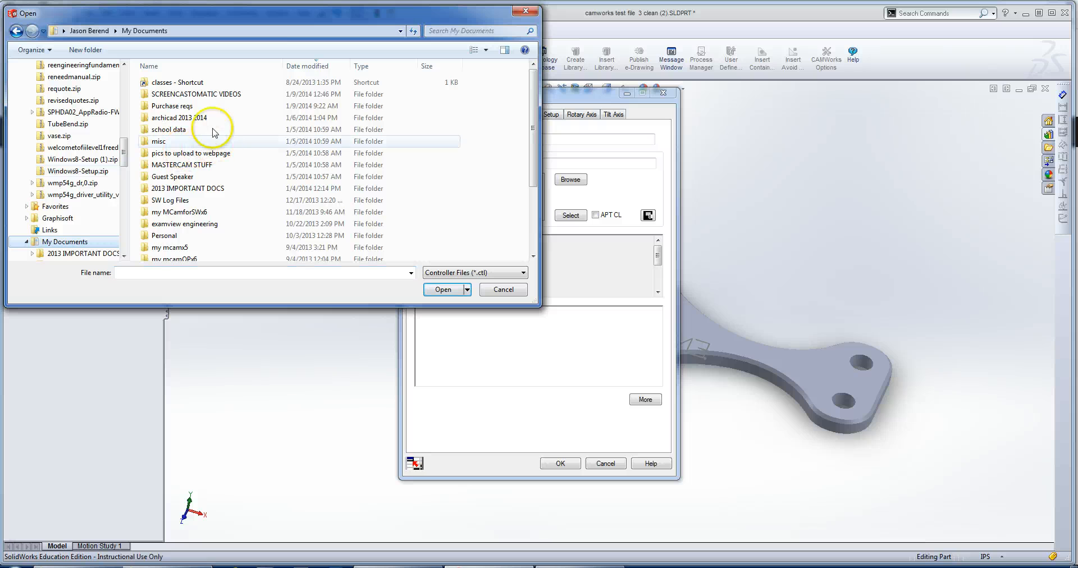
pyautogui.doubleClick(188, 164)
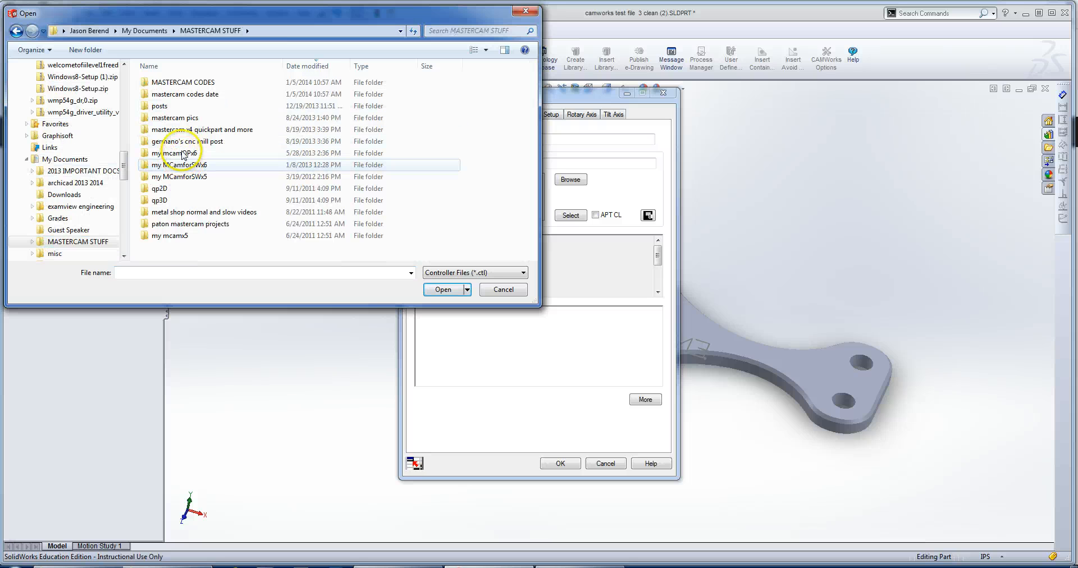
pyautogui.doubleClick(164, 106)
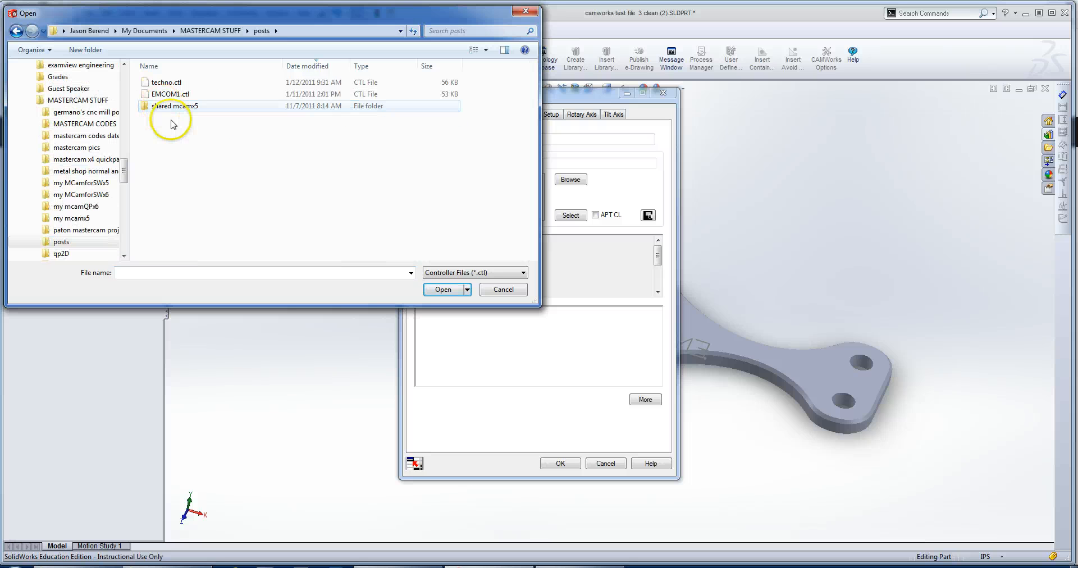
pyautogui.click(167, 84)
pyautogui.click(449, 292)
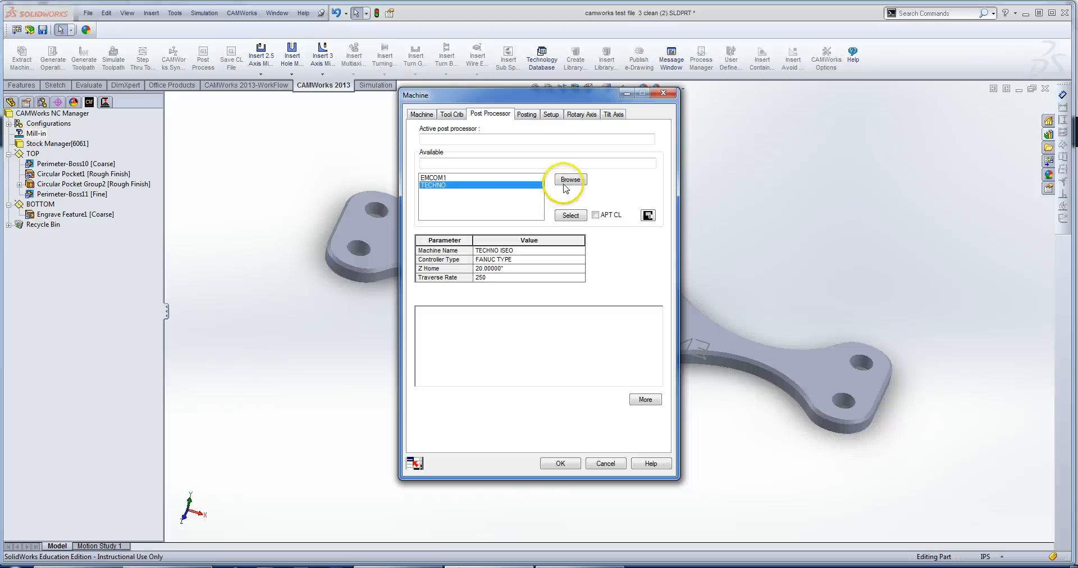
# - Make TECHNO the machine's active post processor, check the posting parameters, and accept the machine settings
pyautogui.click(438, 179)
pyautogui.click(438, 186)
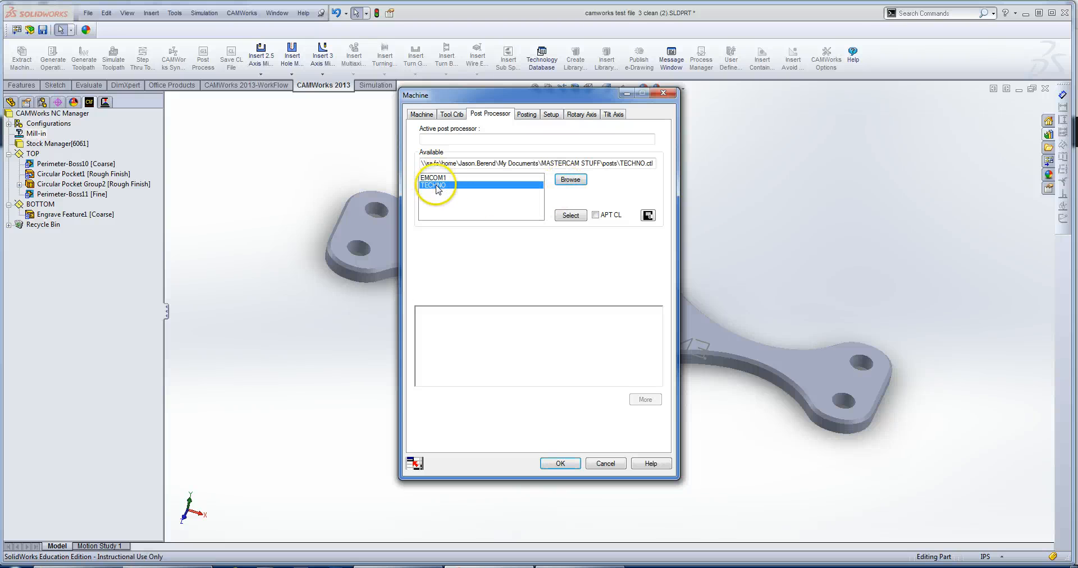
pyautogui.click(570, 218)
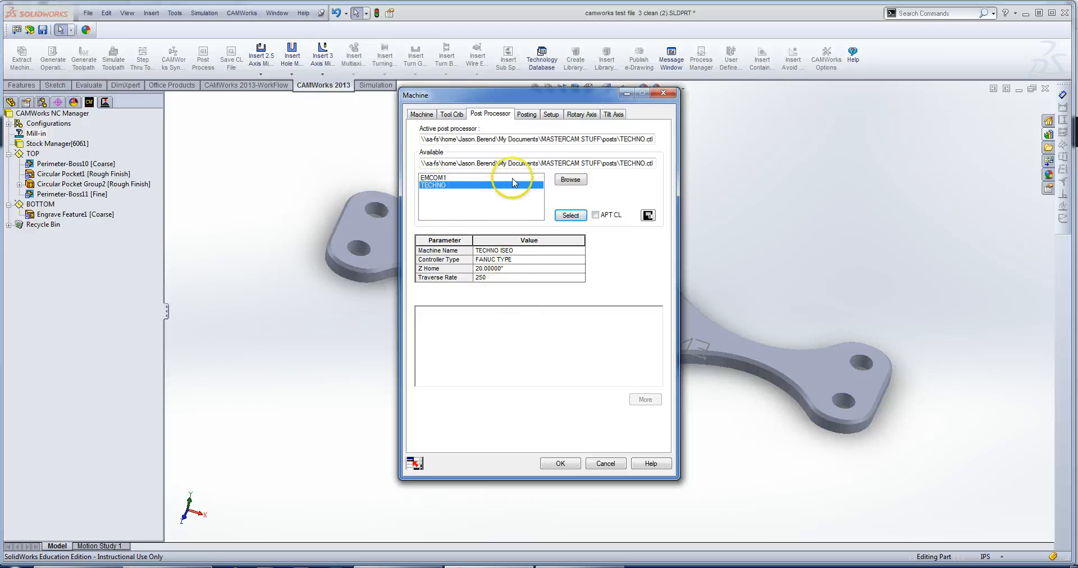
pyautogui.click(526, 115)
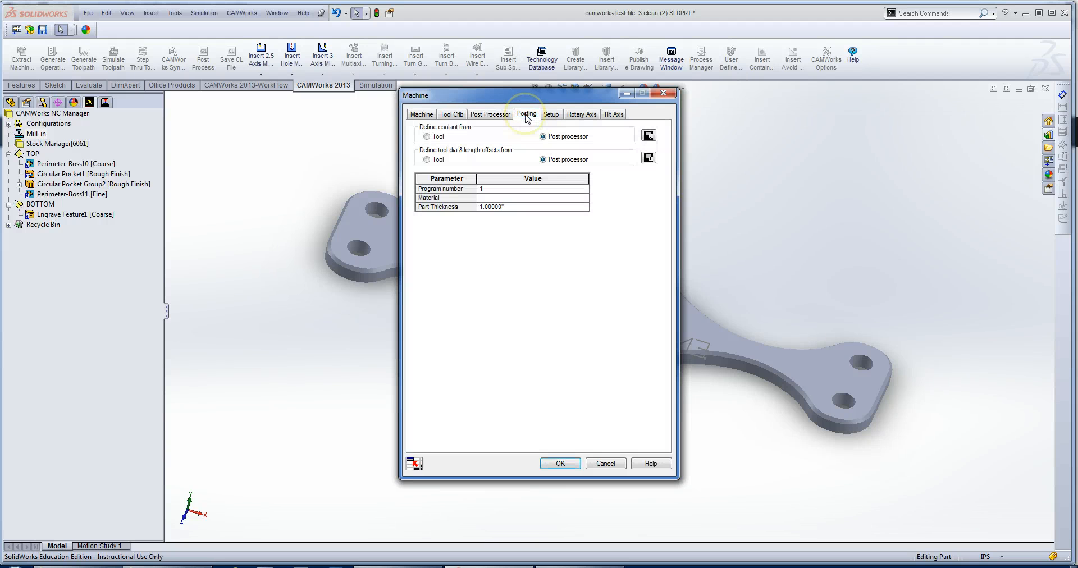
pyautogui.click(554, 465)
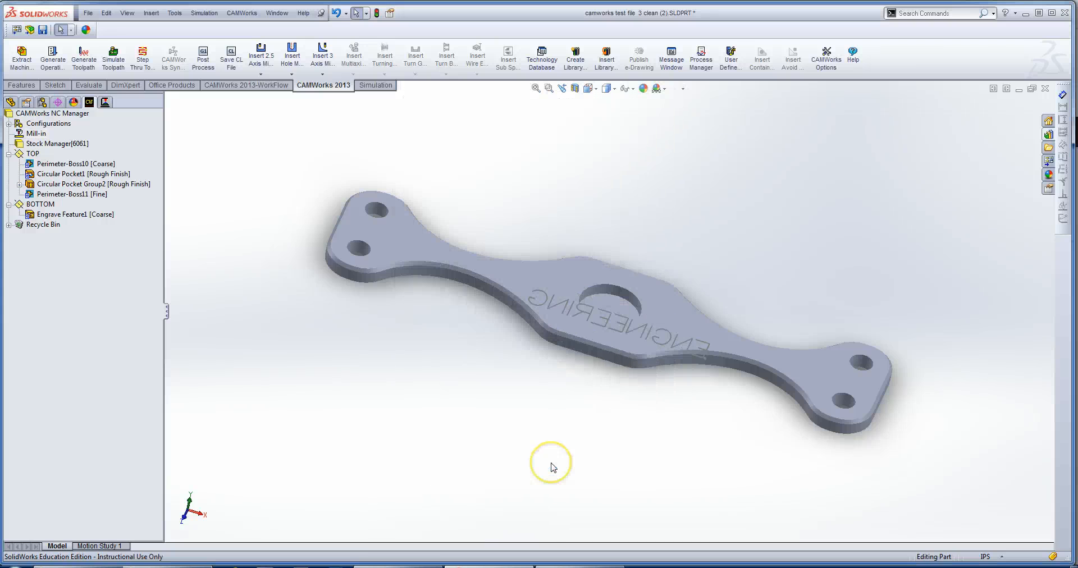
# - Start post processing the toolpaths and choose NC Code (*.nc) as the output file type
pyautogui.click(202, 60)
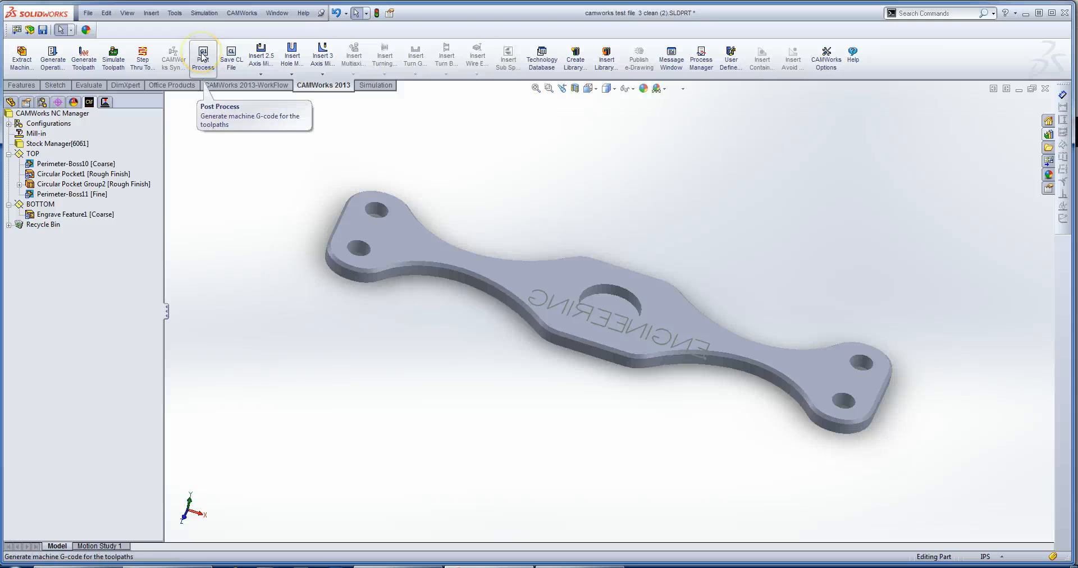
pyautogui.click(203, 60)
pyautogui.click(205, 59)
pyautogui.click(205, 56)
pyautogui.click(207, 54)
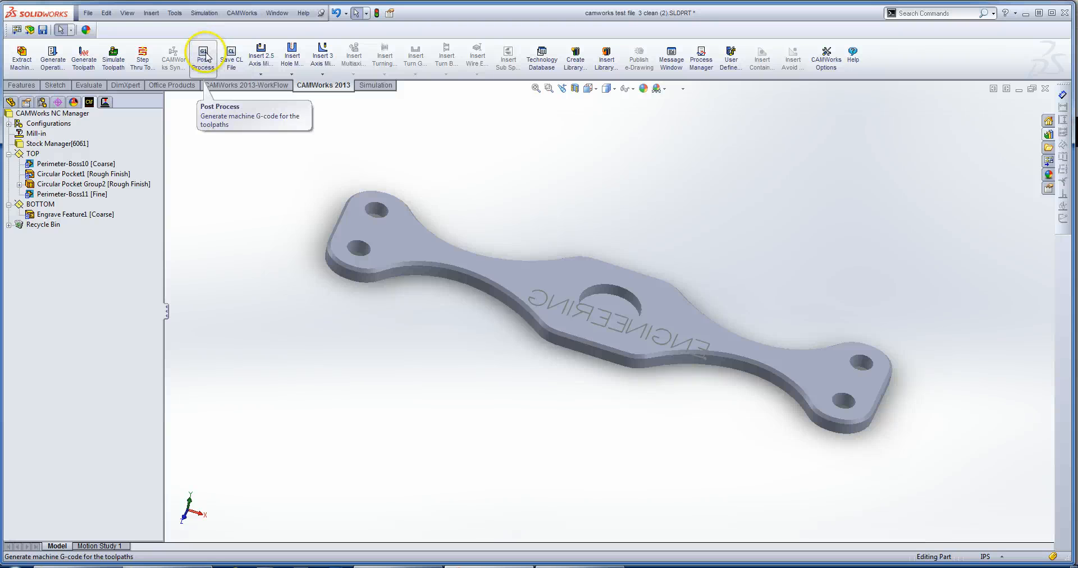
pyautogui.click(197, 68)
pyautogui.click(203, 56)
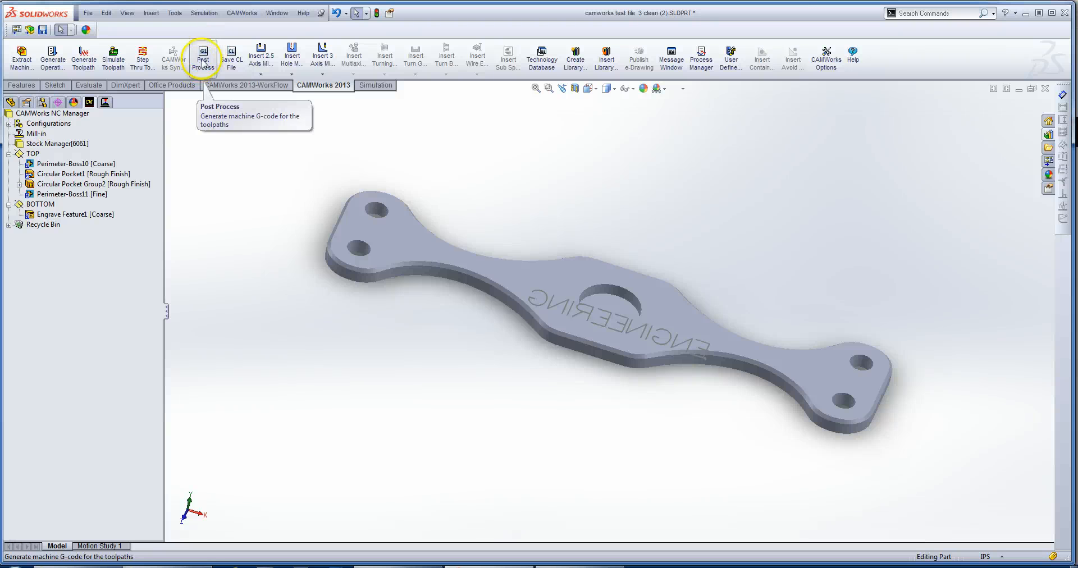
pyautogui.click(204, 56)
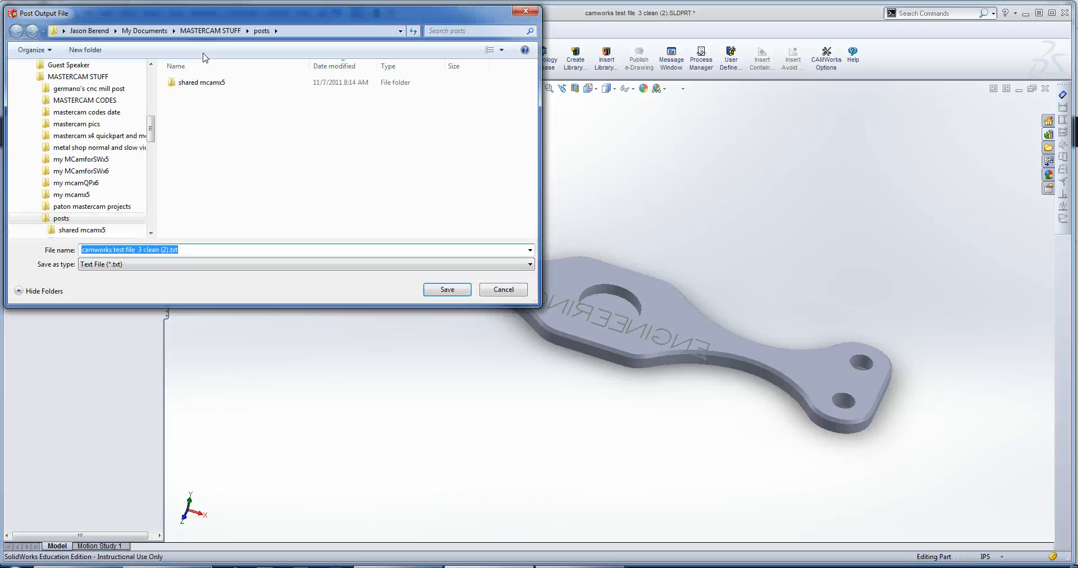
pyautogui.click(143, 264)
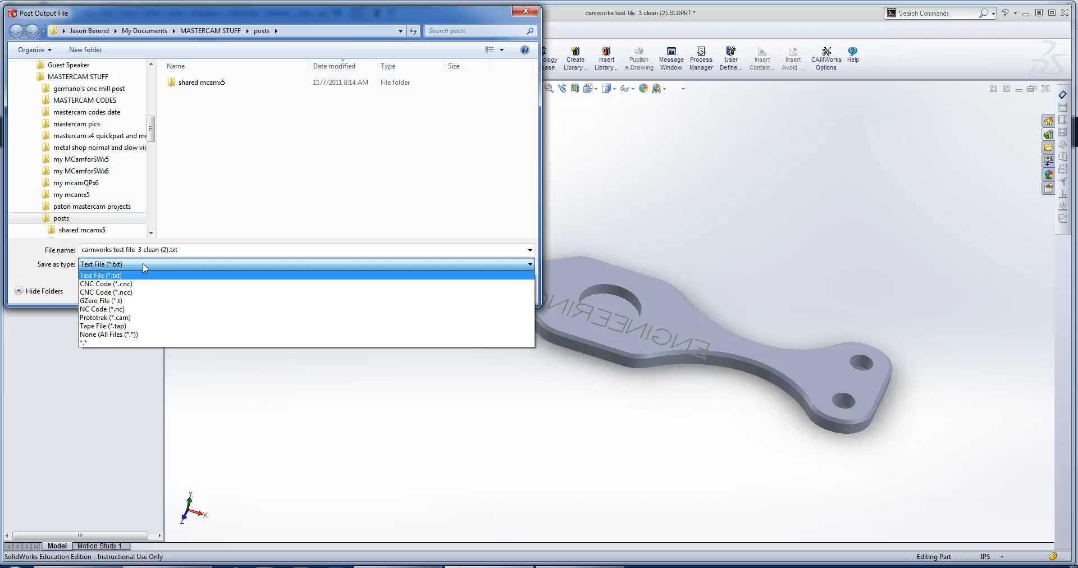
pyautogui.click(122, 311)
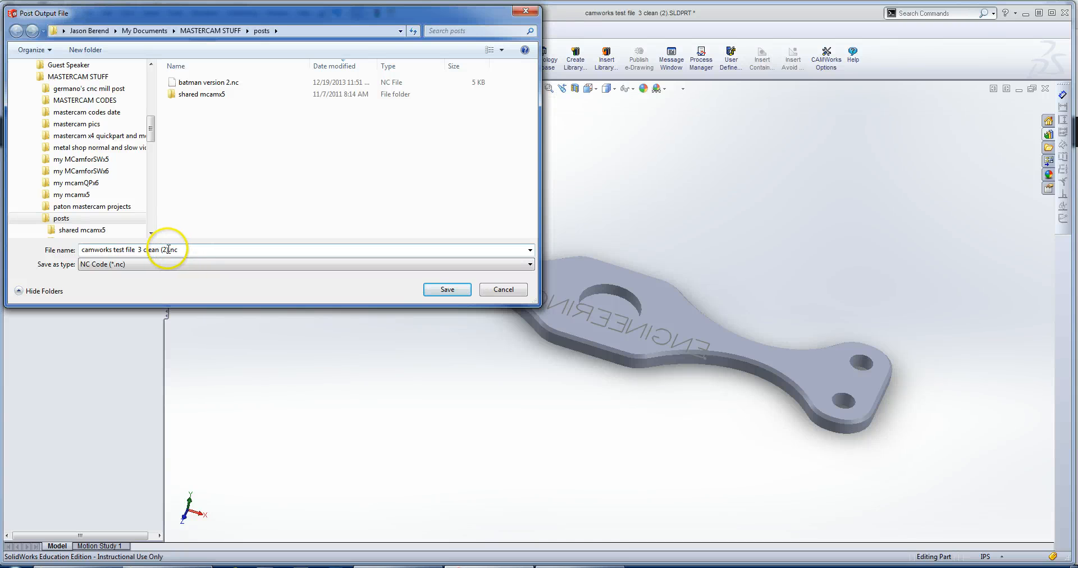
# - Name the post output file "camworks test VERSION 1.nc" and save it in the posts folder
pyautogui.click(167, 249)
pyautogui.click(157, 250)
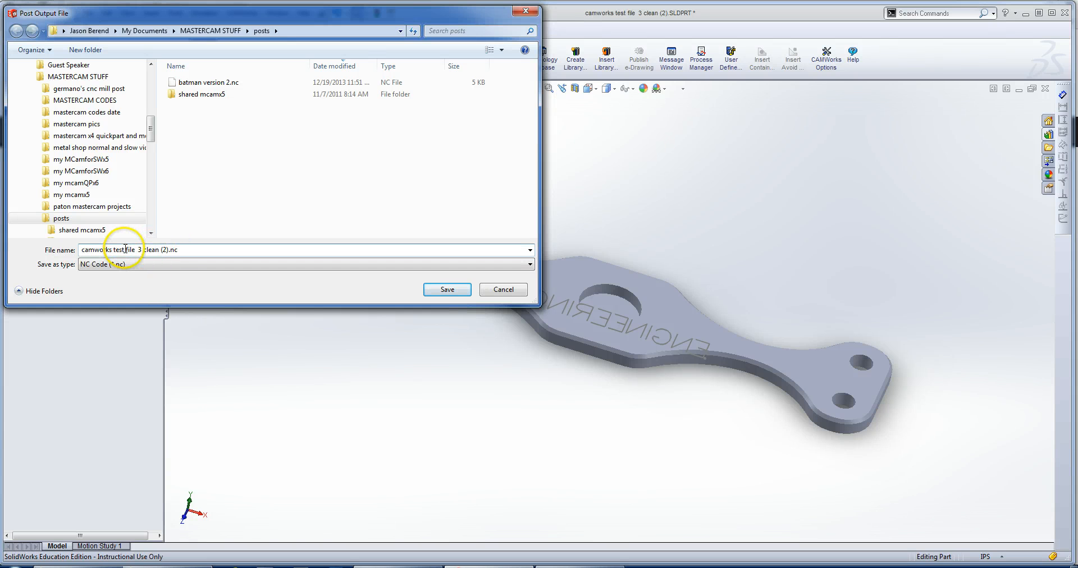
pyautogui.moveTo(125, 249); pyautogui.dragTo(166, 250)
pyautogui.write('VERSION')
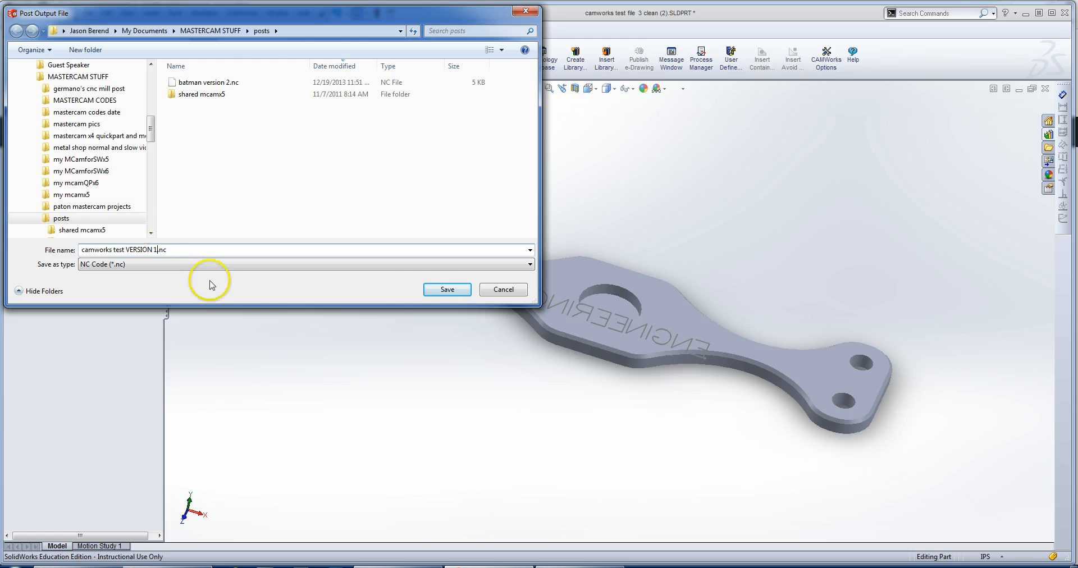
pyautogui.click(435, 289)
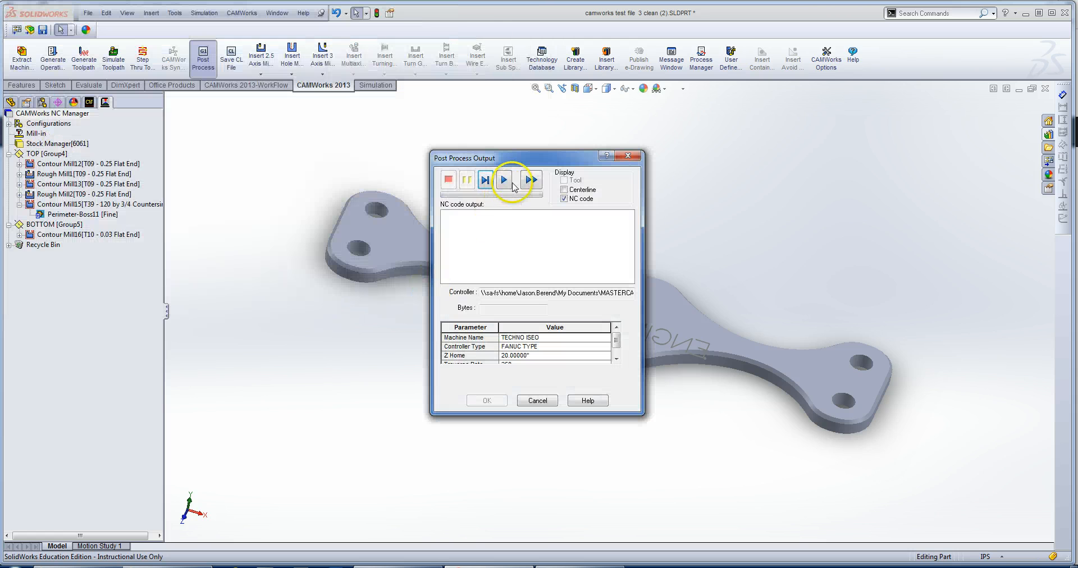
# - Generate the NC code for all operations, look through the output lines, and accept the result
pyautogui.click(505, 180)
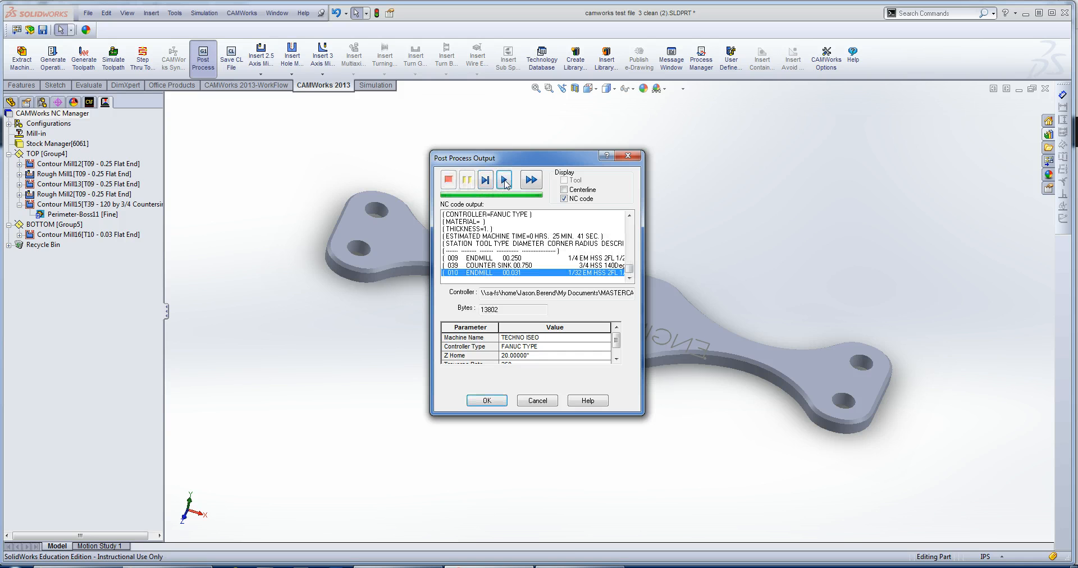
pyautogui.moveTo(630, 269); pyautogui.dragTo(638, 248)
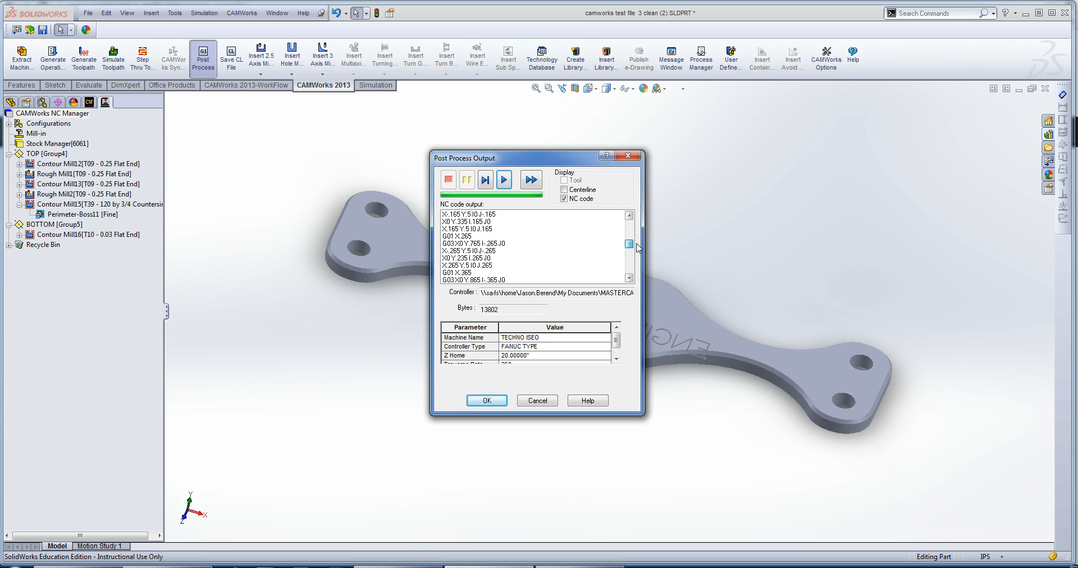
pyautogui.moveTo(638, 248); pyautogui.dragTo(638, 248)
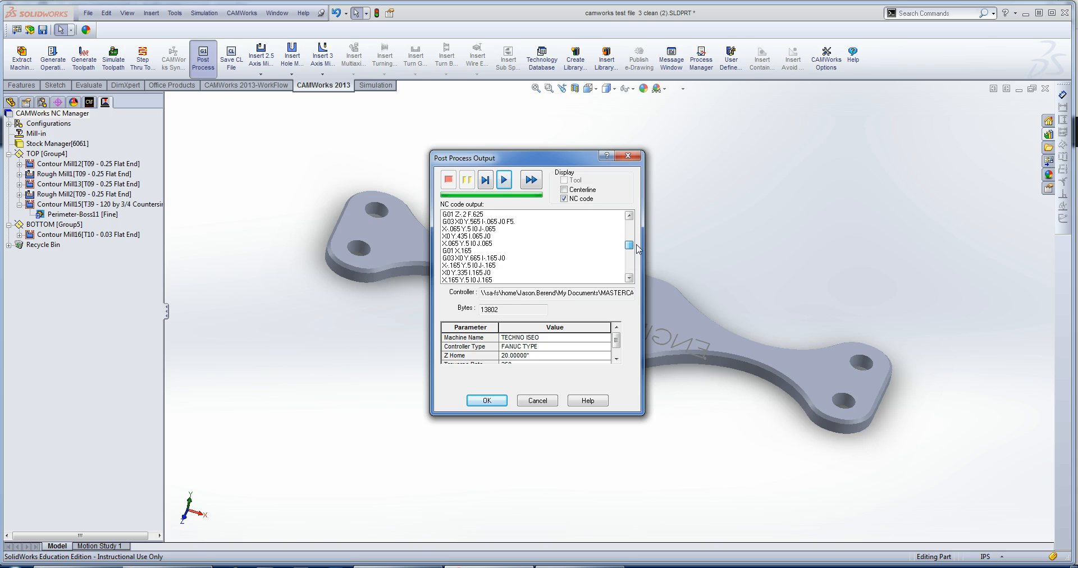
pyautogui.click(487, 401)
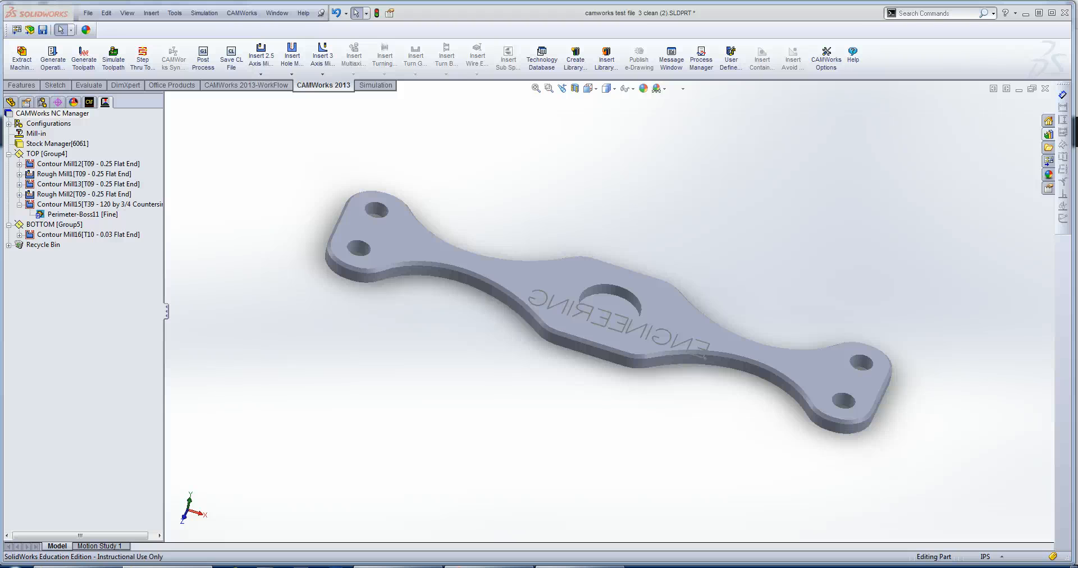
# - Switch to the posts folder window and open "camworks test VERSION 1.nc" with Notepad from the installed programs
pyautogui.moveTo(26, 64); pyautogui.dragTo(426, 66)
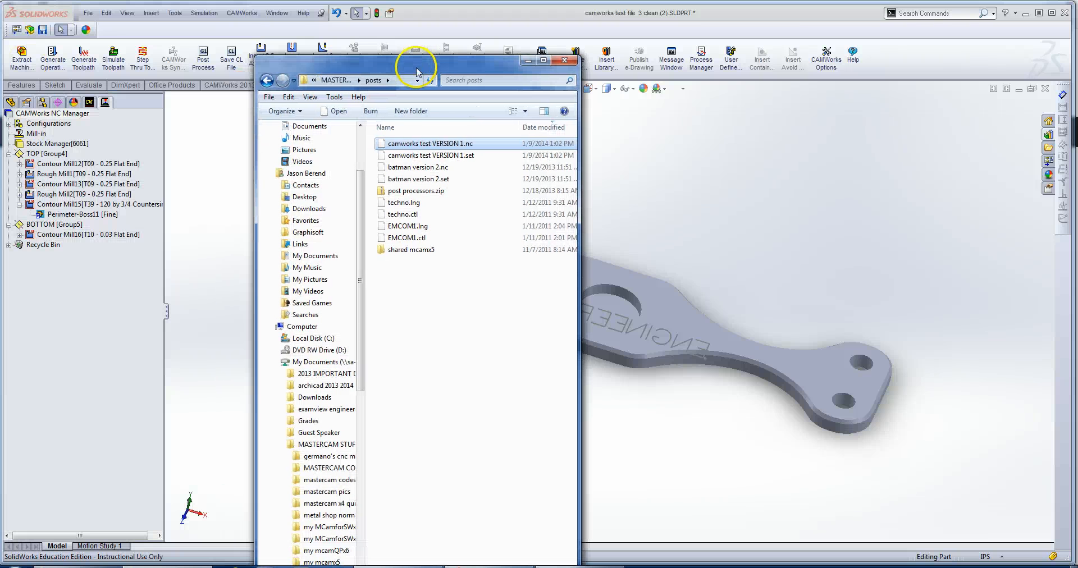
pyautogui.doubleClick(407, 148)
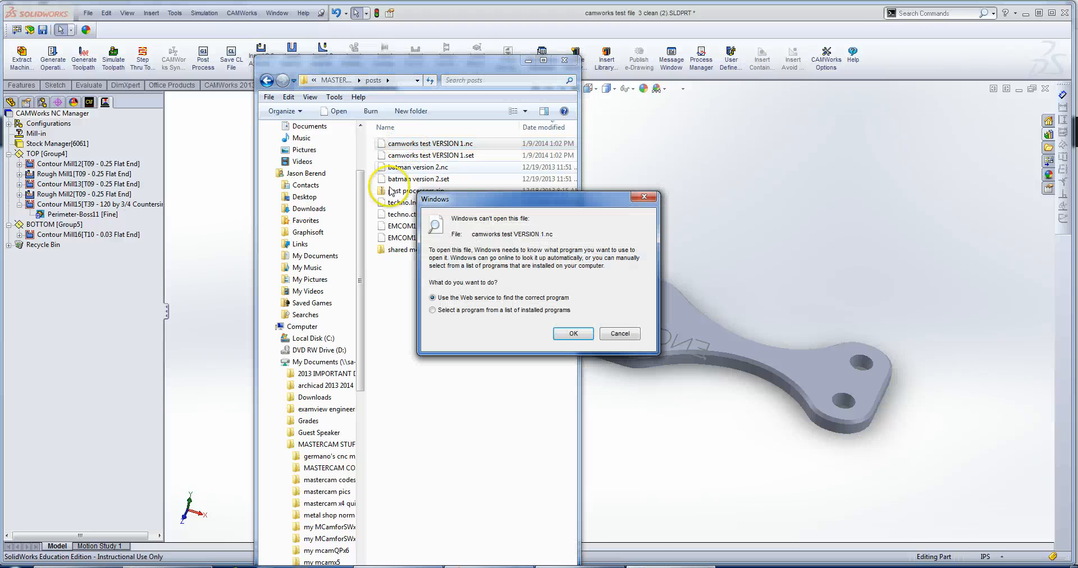
pyautogui.click(472, 316)
pyautogui.click(590, 336)
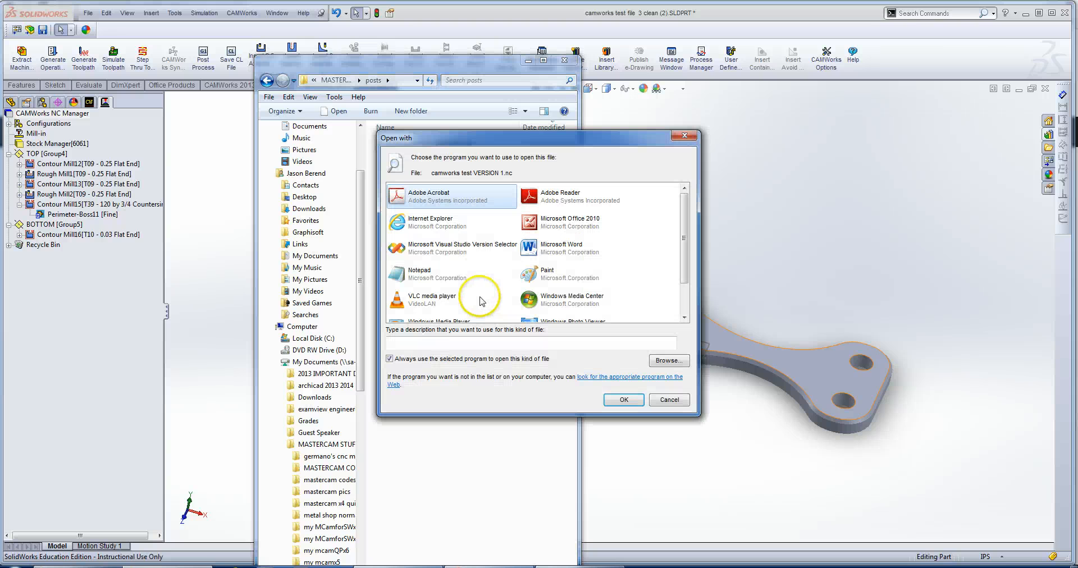
pyautogui.click(419, 274)
pyautogui.click(620, 400)
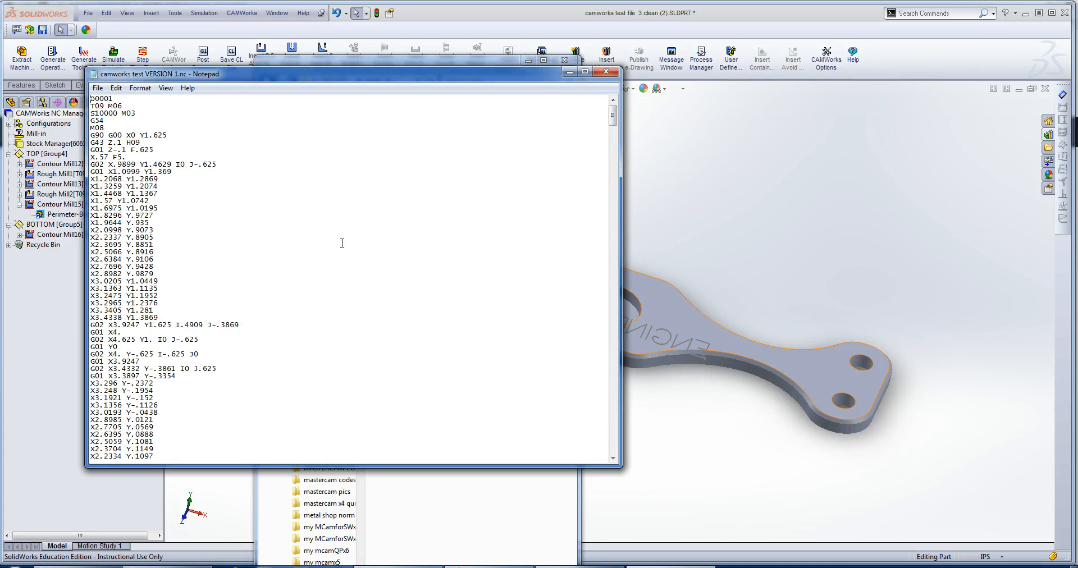
# - Close the G-code file and the posts folder window, and return to the part model
pyautogui.click(607, 73)
pyautogui.click(565, 60)
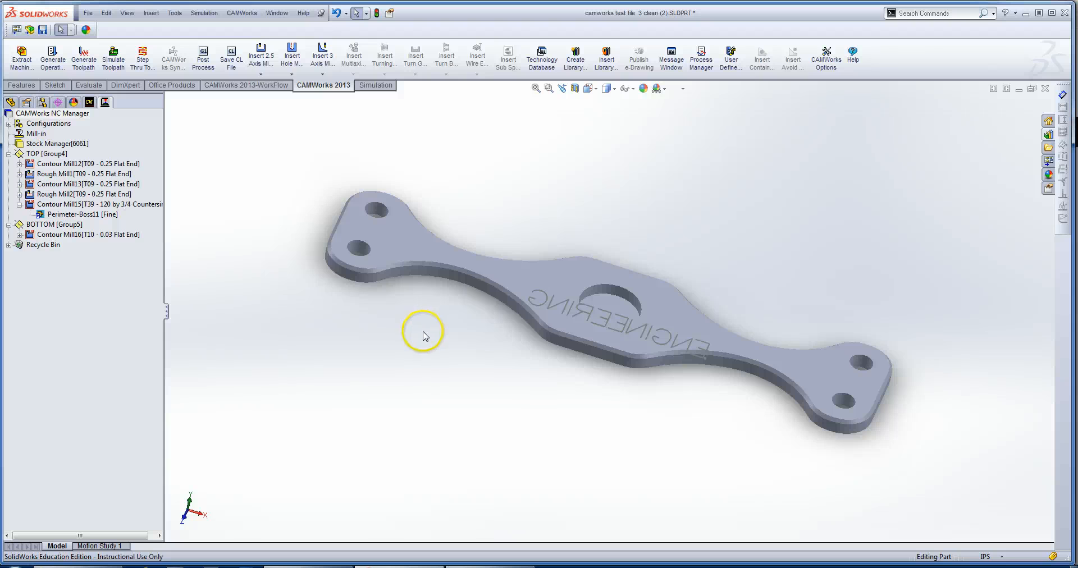
pyautogui.moveTo(489, 348); pyautogui.dragTo(475, 326, button='middle')
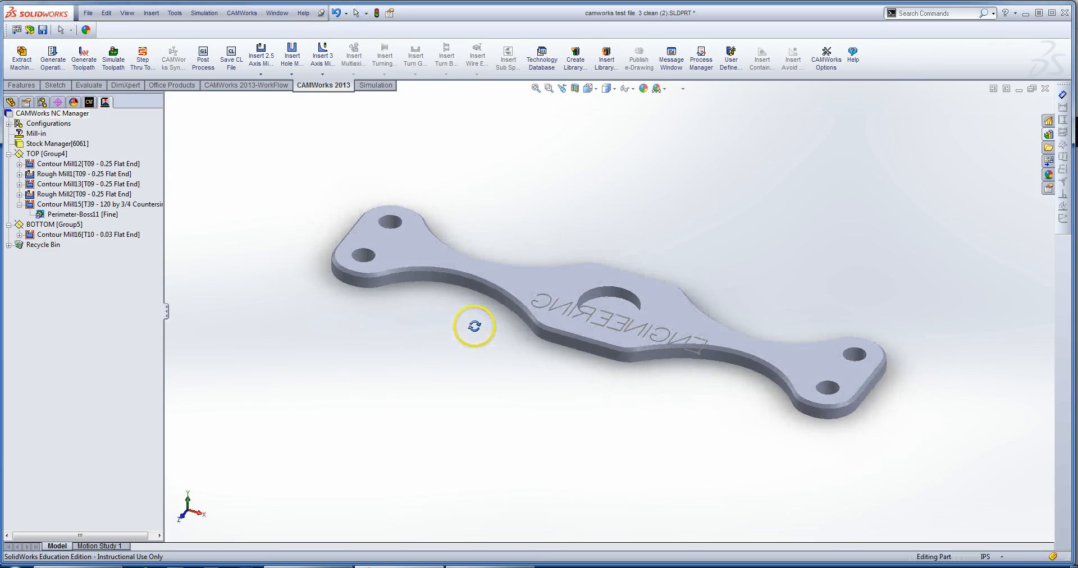